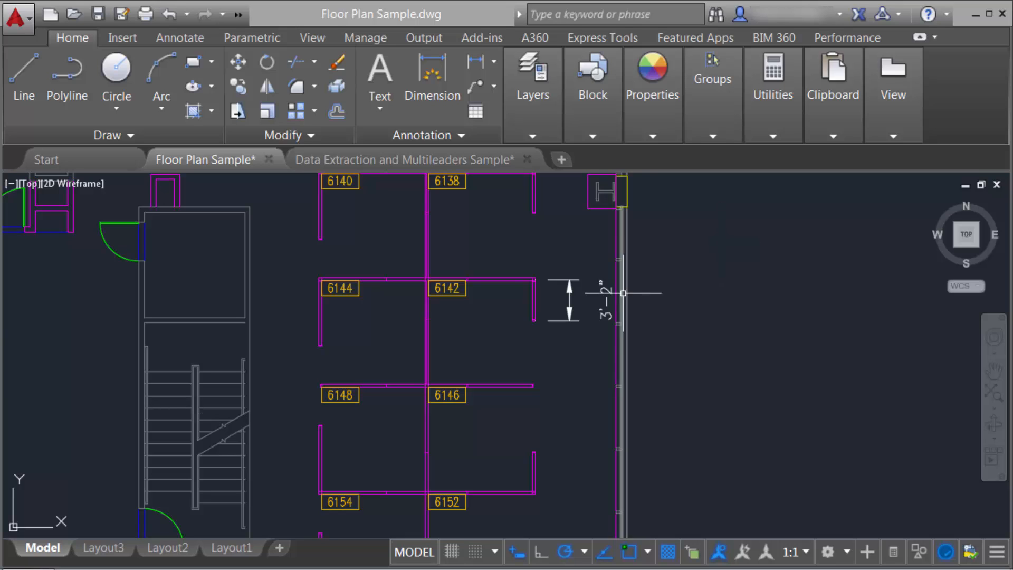
# Delete the vertical dimension beside cubicle 6142
pyautogui.click(561, 350)
pyautogui.click(569, 315)
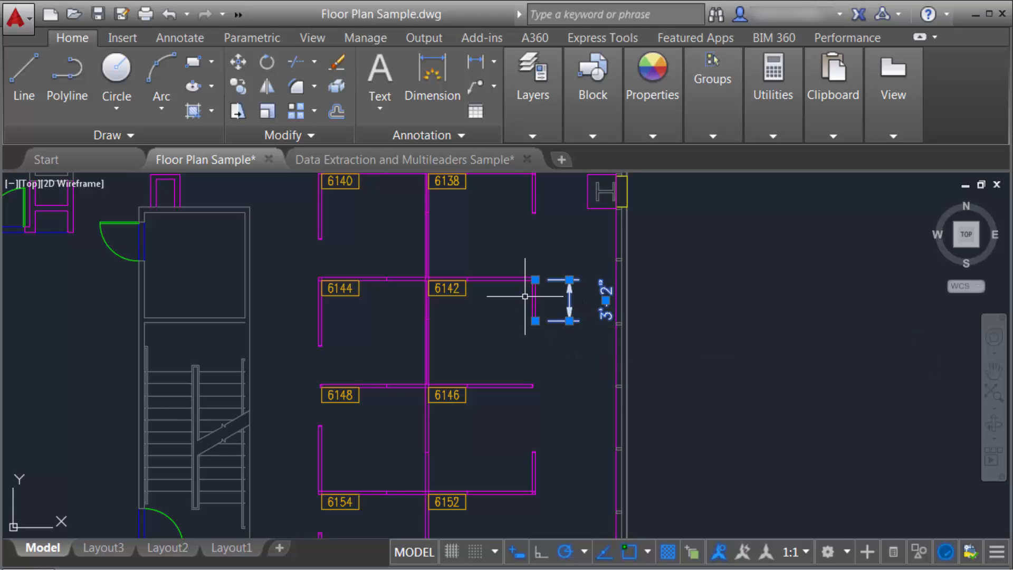
pyautogui.press('Delete')
# Draw a rectangular revision cloud around cubicles 6142 and 6146, with minimum and maximum arc lengths of 8"
pyautogui.scroll(2, 480, 333)
pyautogui.moveTo(484, 323); pyautogui.dragTo(418, 307, button='middle')
pyautogui.click(122, 141)
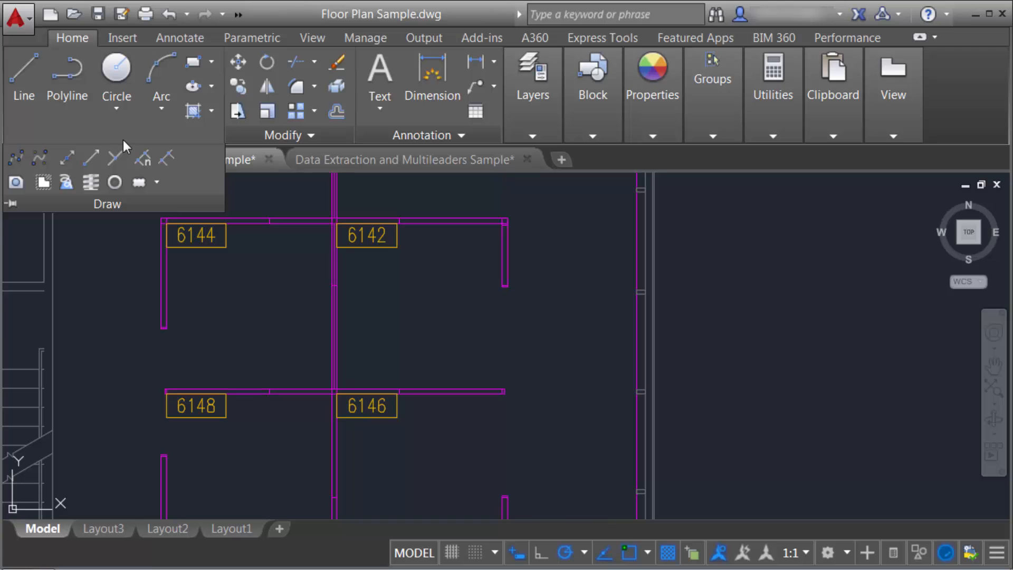
pyautogui.click(138, 182)
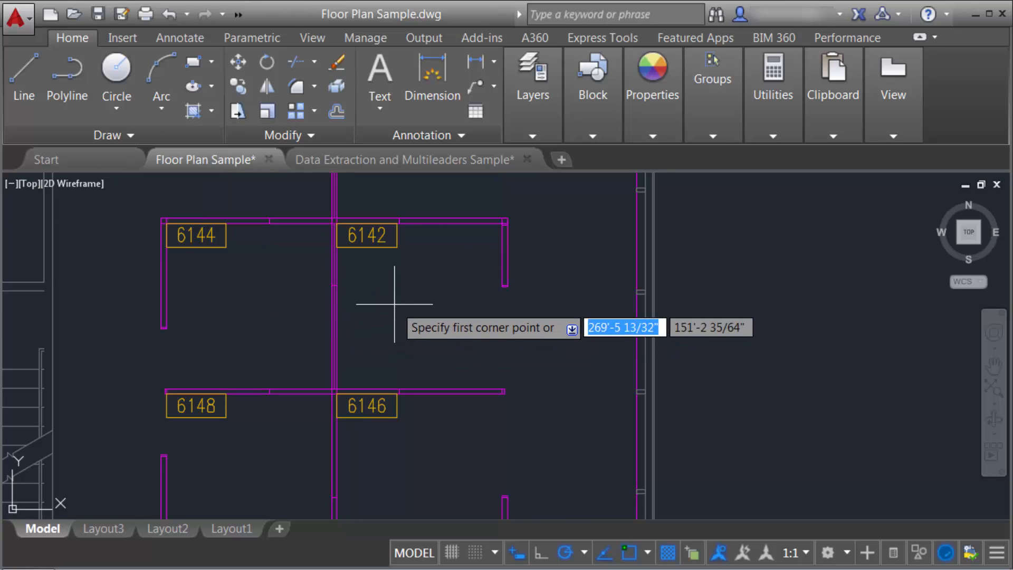
pyautogui.rightClick(431, 277)
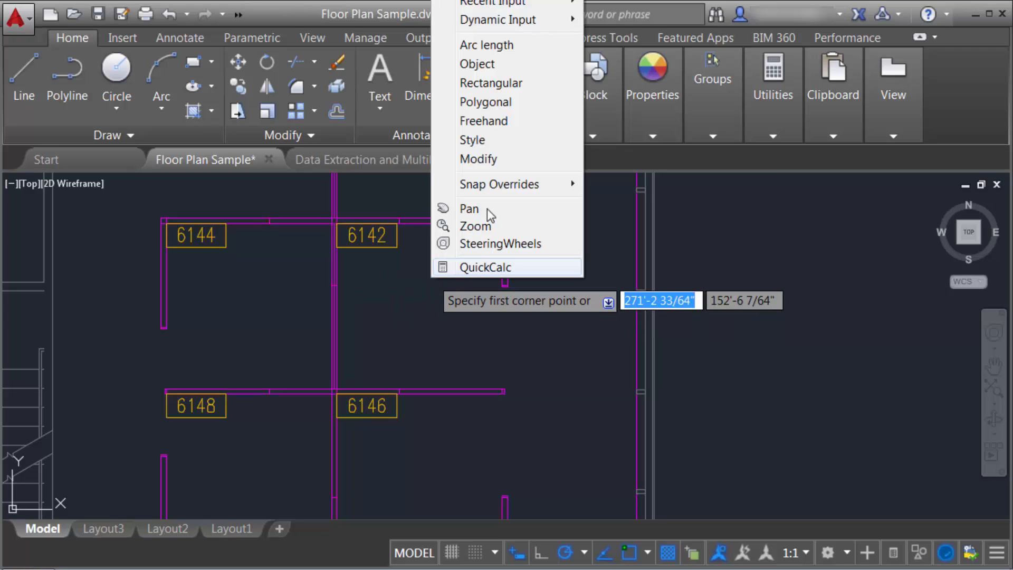
pyautogui.click(499, 47)
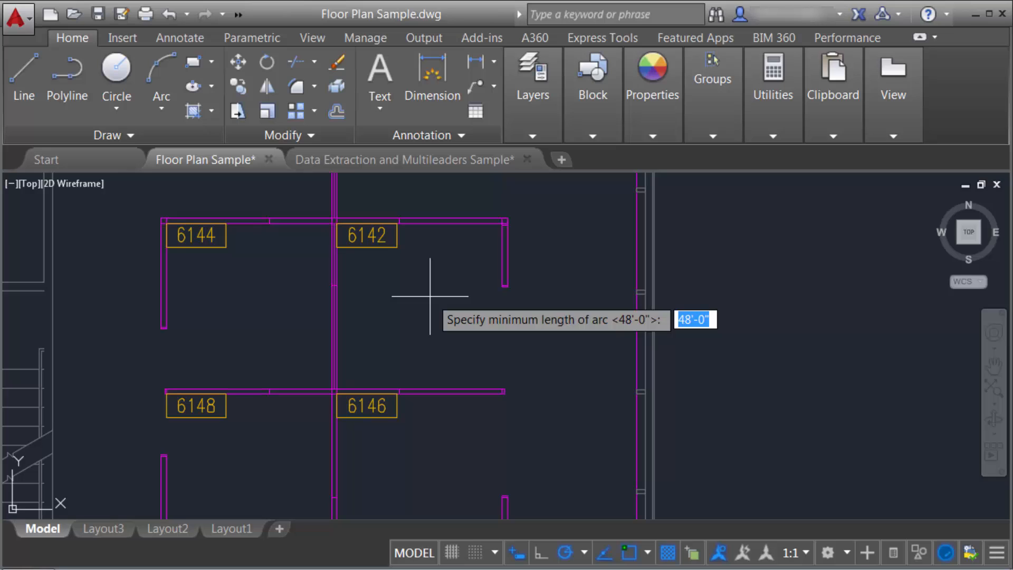
pyautogui.write('8')
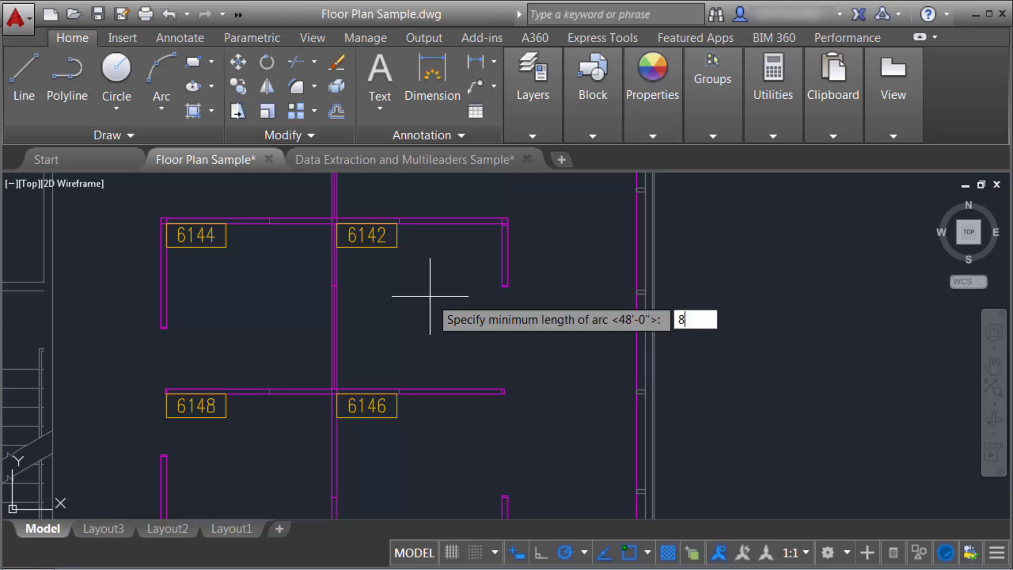
pyautogui.press('Return')
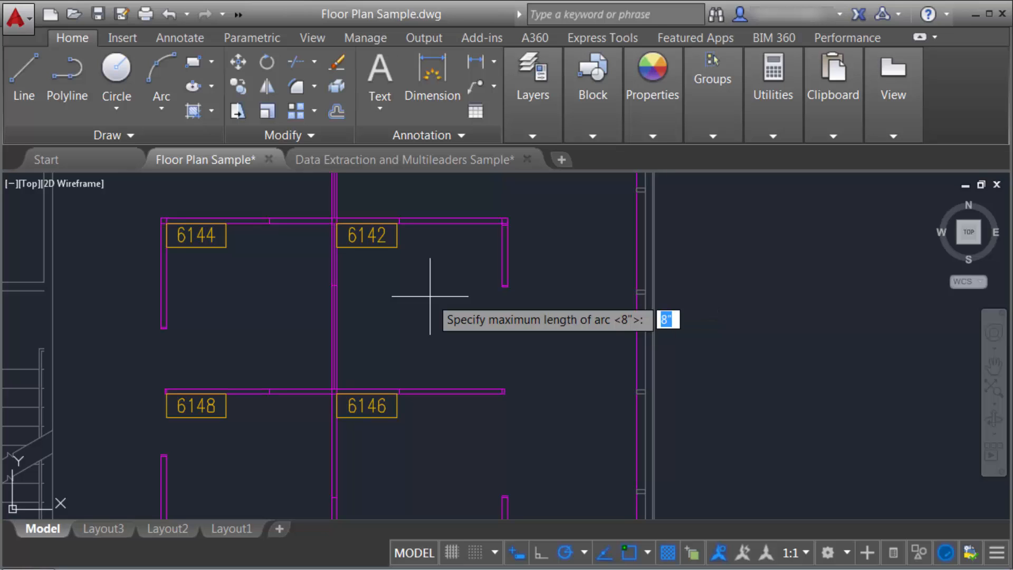
pyautogui.press('Return')
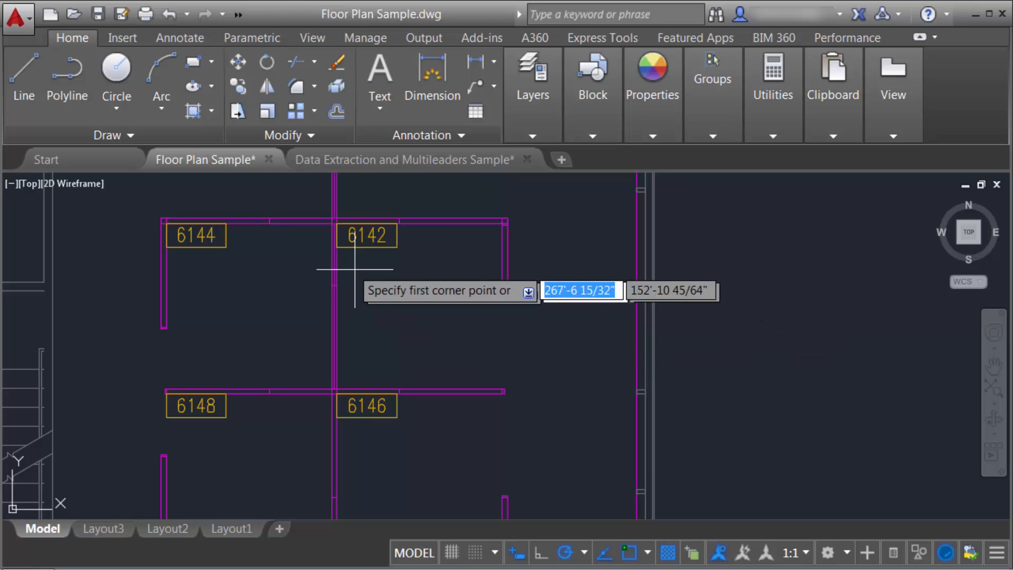
pyautogui.click(292, 200)
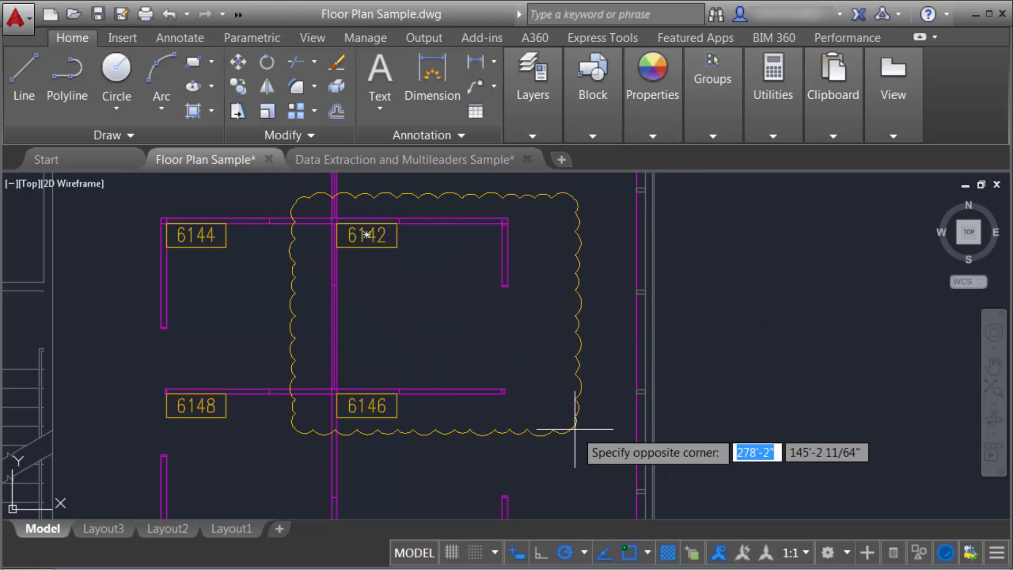
pyautogui.click(549, 446)
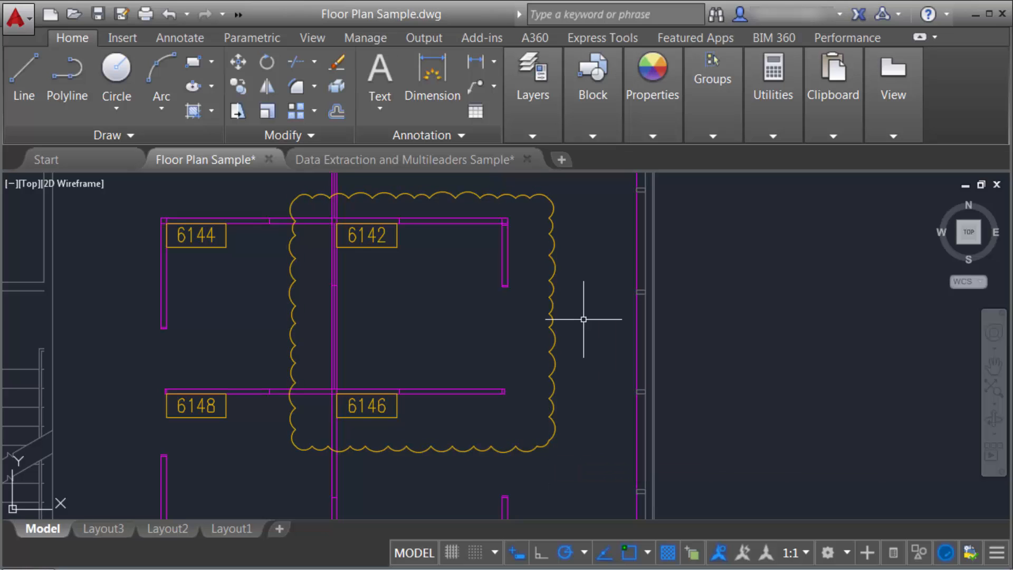
pyautogui.click(124, 137)
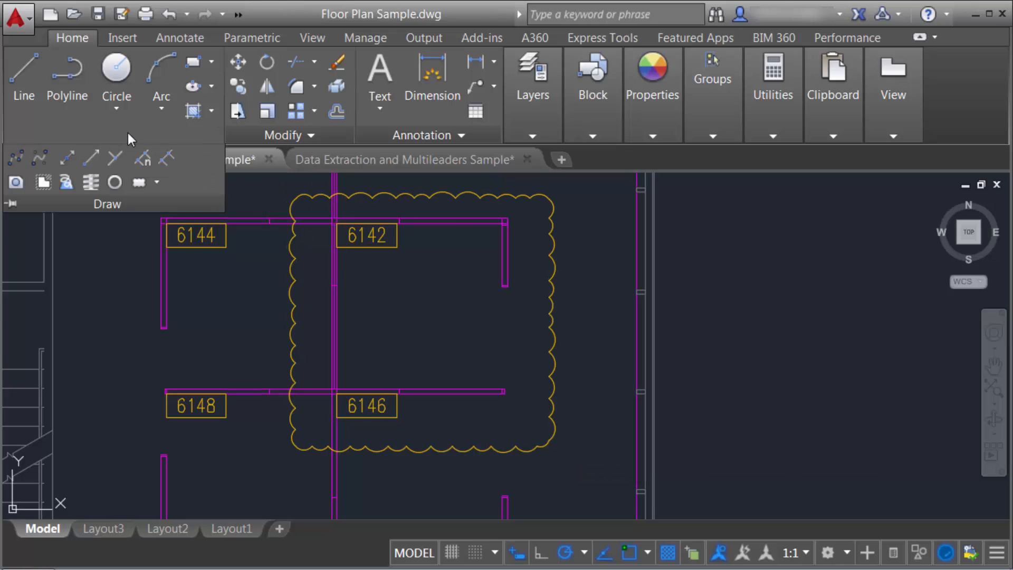
pyautogui.click(138, 181)
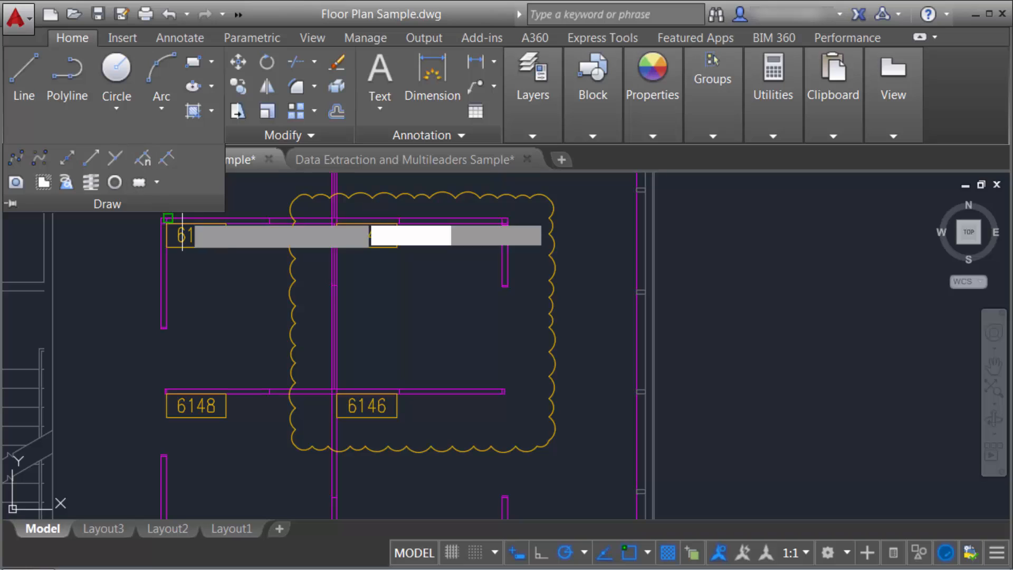
pyautogui.rightClick(601, 237)
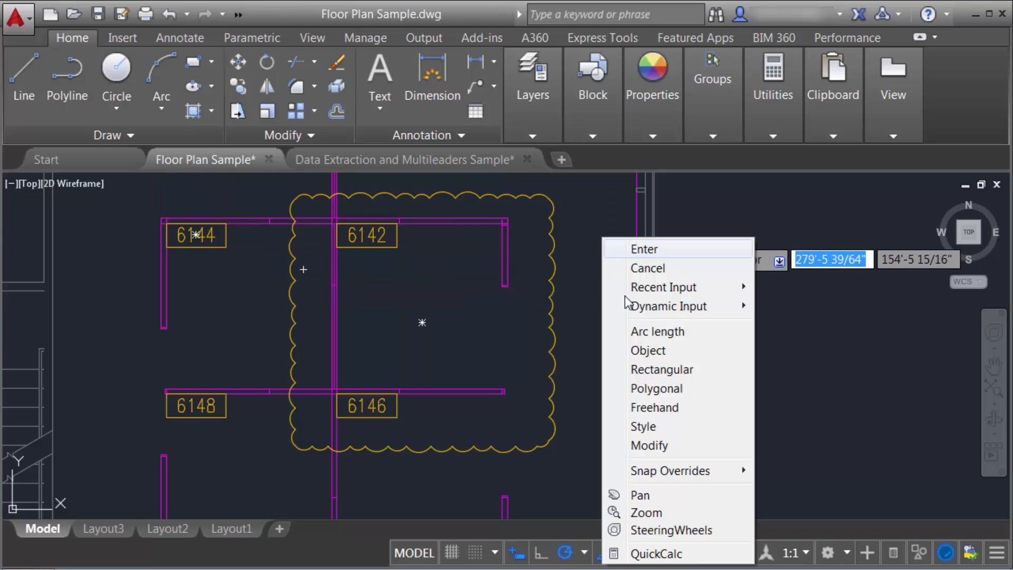
pyautogui.press('Escape')
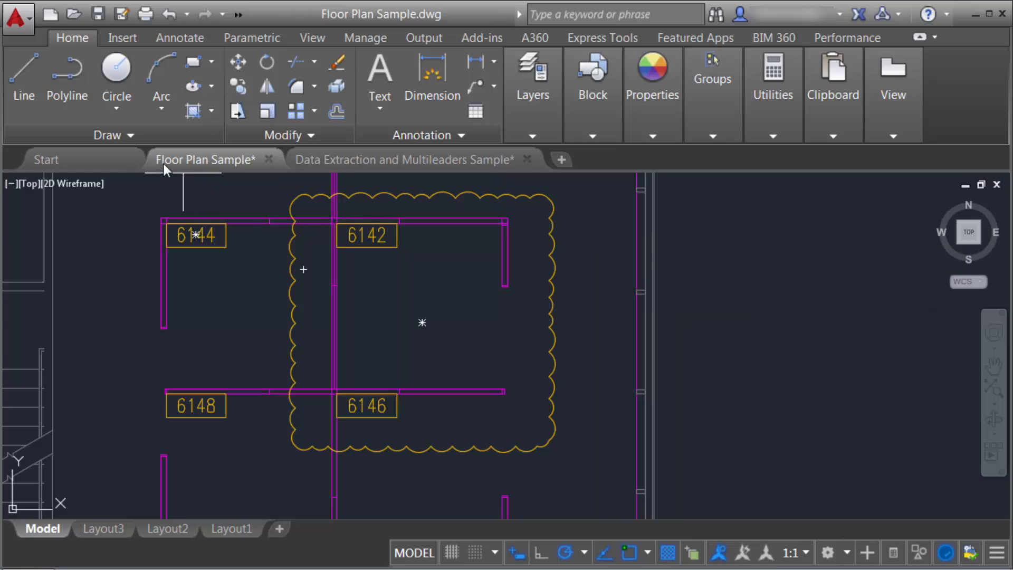
# Draw a six-cornered polygonal revision cloud from cubicle 6144 across to the staircase, with a notch in its upper edge
pyautogui.click(132, 135)
pyautogui.click(158, 183)
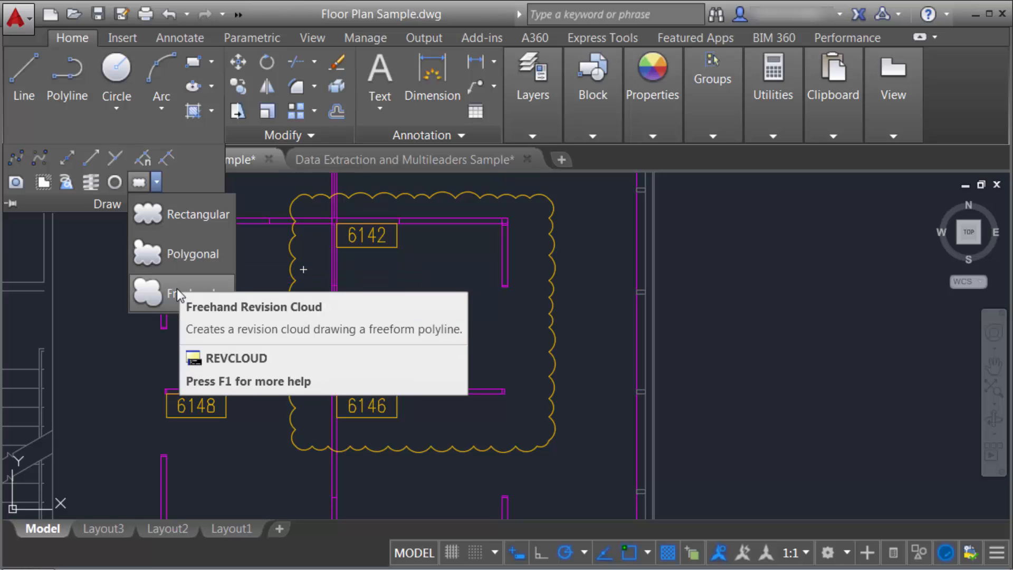
pyautogui.click(179, 248)
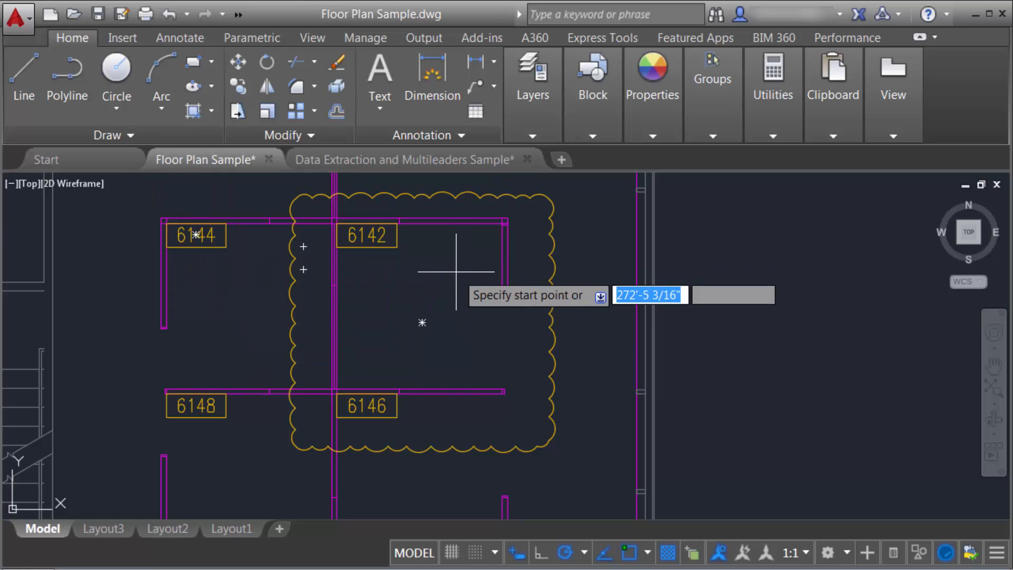
pyautogui.moveTo(452, 283); pyautogui.dragTo(575, 286, button='middle')
pyautogui.click(377, 200)
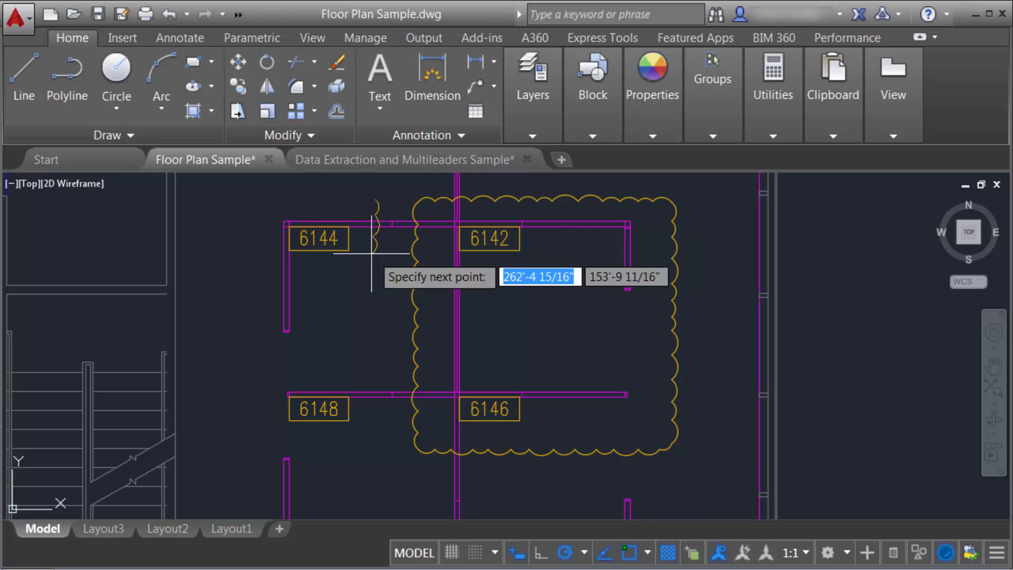
pyautogui.click(366, 316)
pyautogui.click(271, 392)
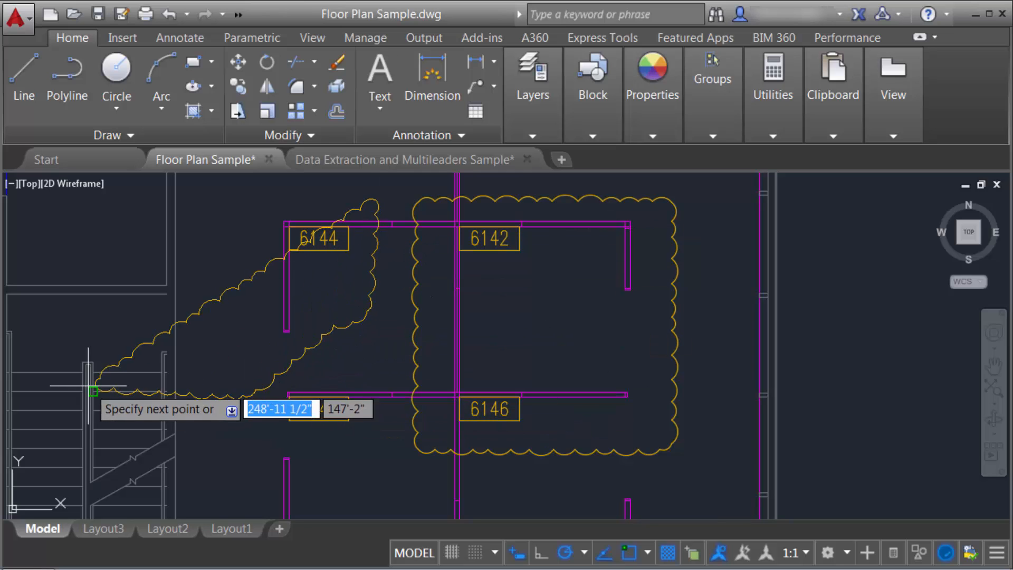
pyautogui.click(91, 391)
pyautogui.click(84, 215)
pyautogui.click(222, 260)
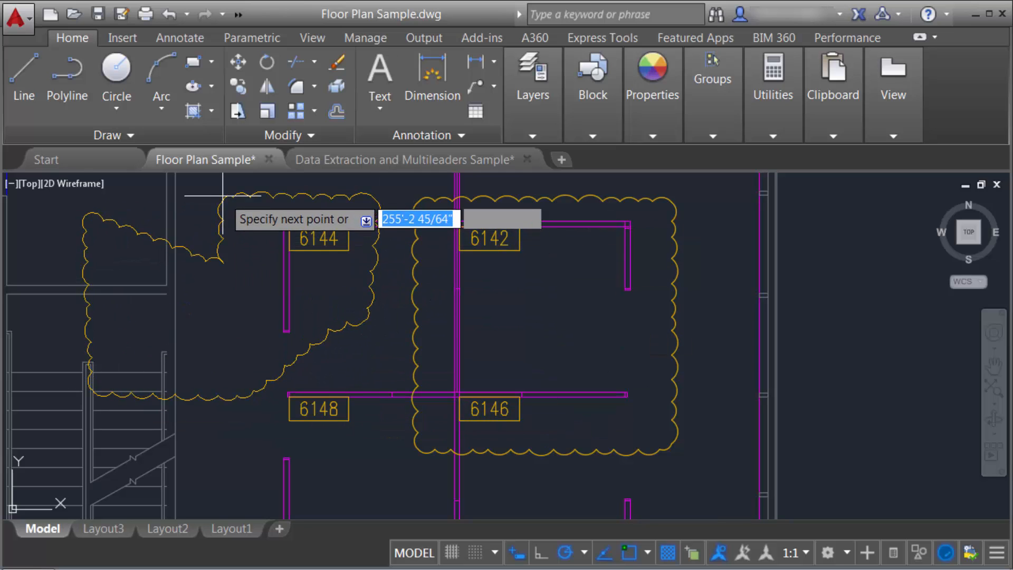
pyautogui.click(222, 195)
pyautogui.press('Return')
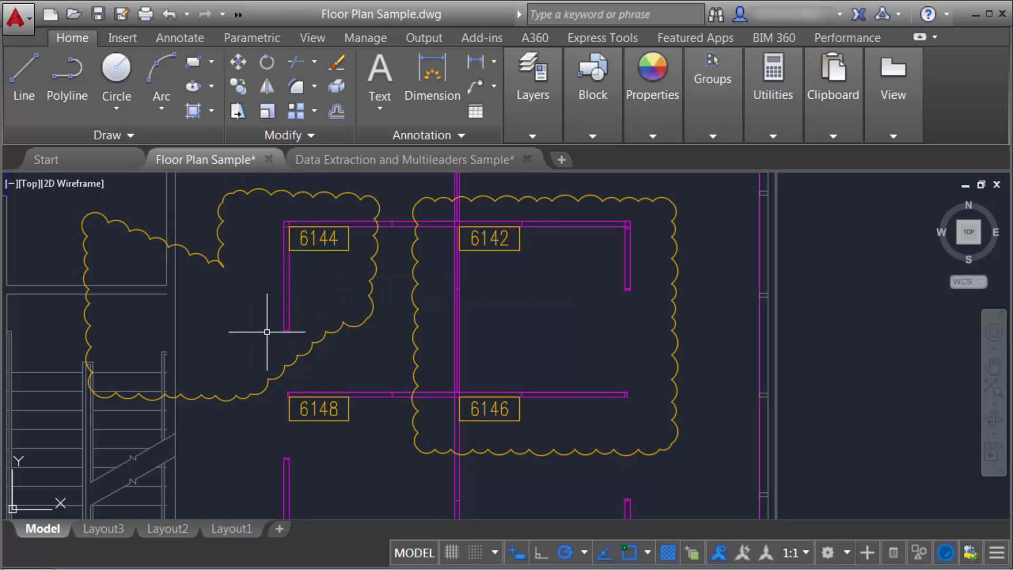
# Draw a closed freehand revision cloud in the empty area outside the building's east wall
pyautogui.click(130, 135)
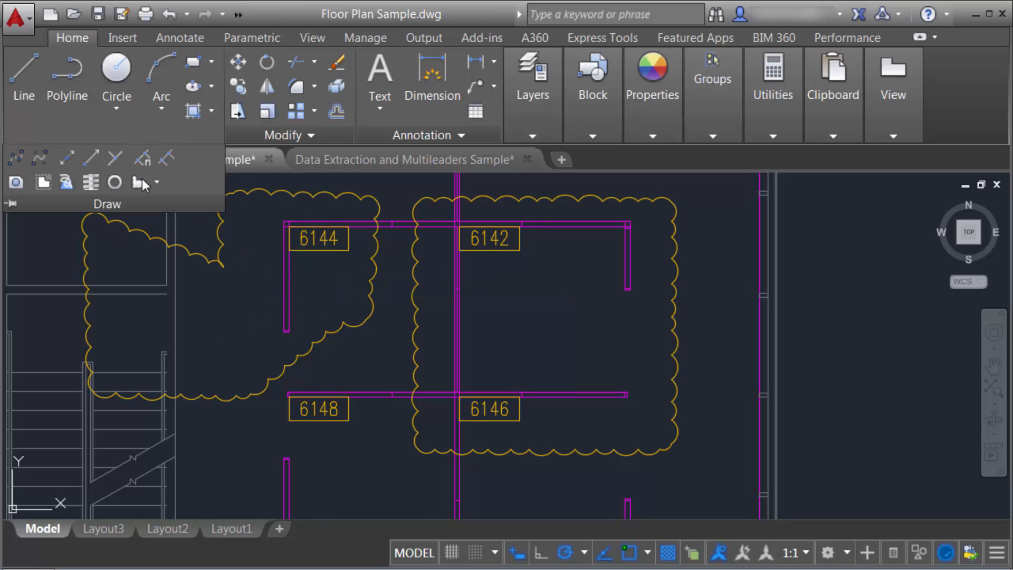
pyautogui.click(157, 183)
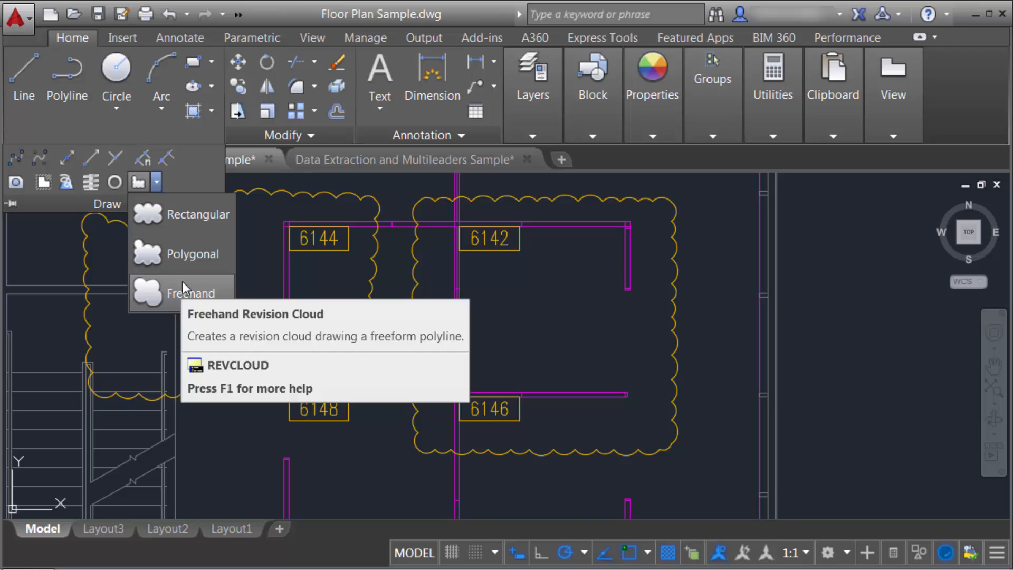
pyautogui.click(182, 287)
pyautogui.moveTo(726, 364)
pyautogui.mouseDown(button='middle')
pyautogui.moveTo(560, 361)
pyautogui.moveTo(457, 335)
pyautogui.mouseUp(button='middle')
pyautogui.scroll(-4, 458, 335)
pyautogui.click(490, 304)
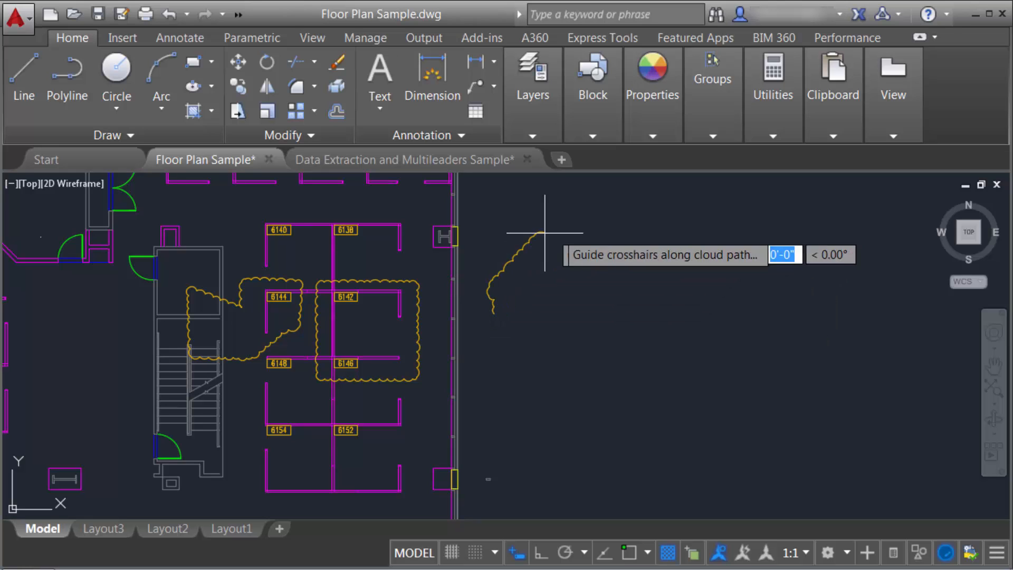
pyautogui.press('Return')
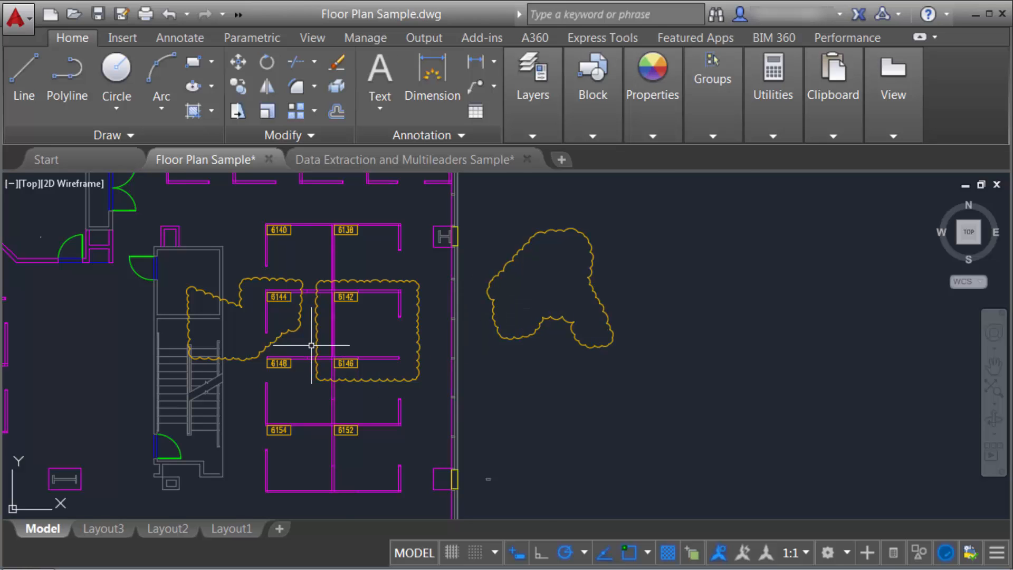
# Examine the editing grips of the rectangular and polygonal revision clouds, and clear the selection
pyautogui.scroll(4, 309, 344)
pyautogui.moveTo(309, 328); pyautogui.dragTo(474, 360, button='middle')
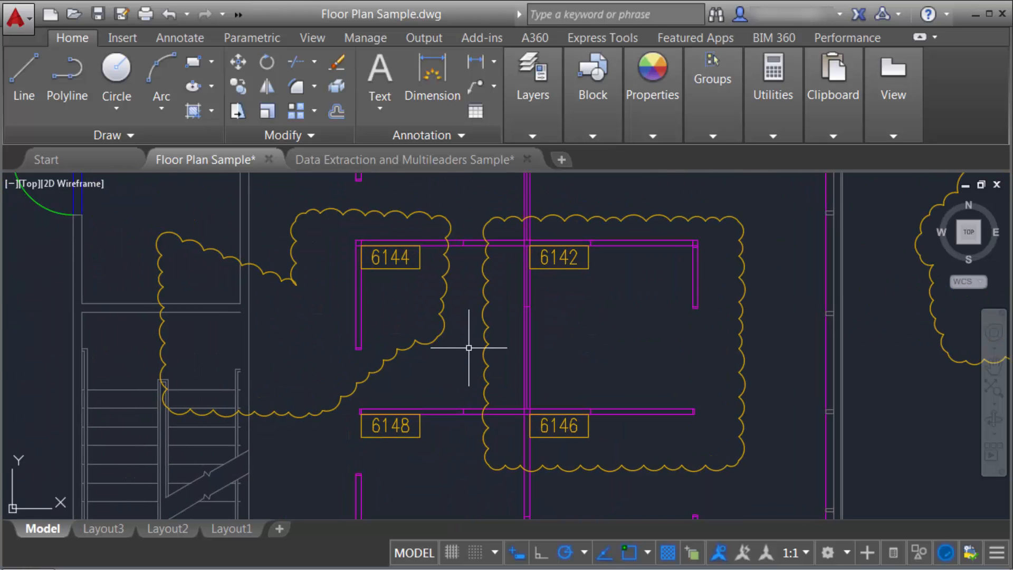
pyautogui.click(483, 233)
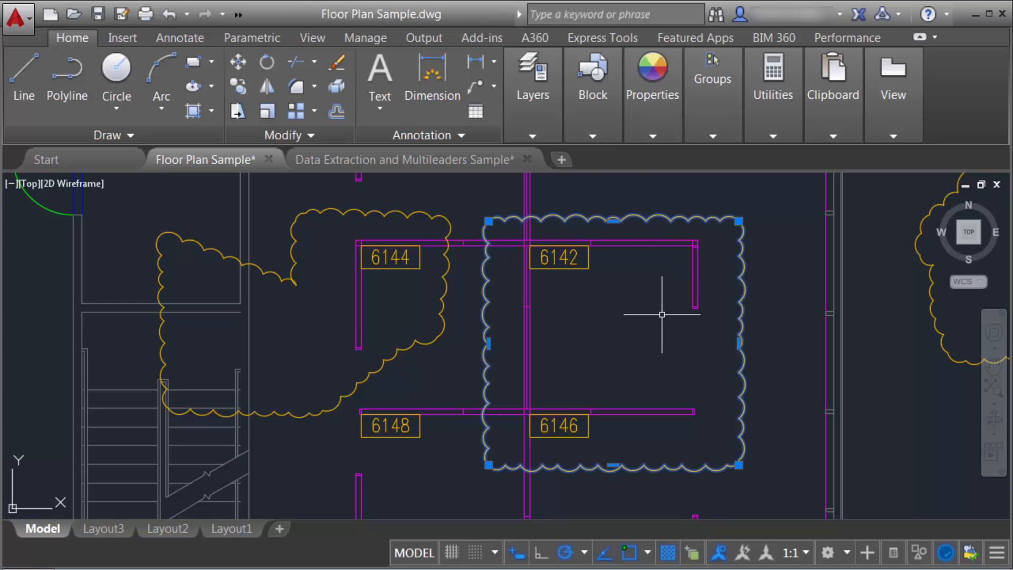
pyautogui.moveTo(649, 321); pyautogui.dragTo(590, 353, button='middle')
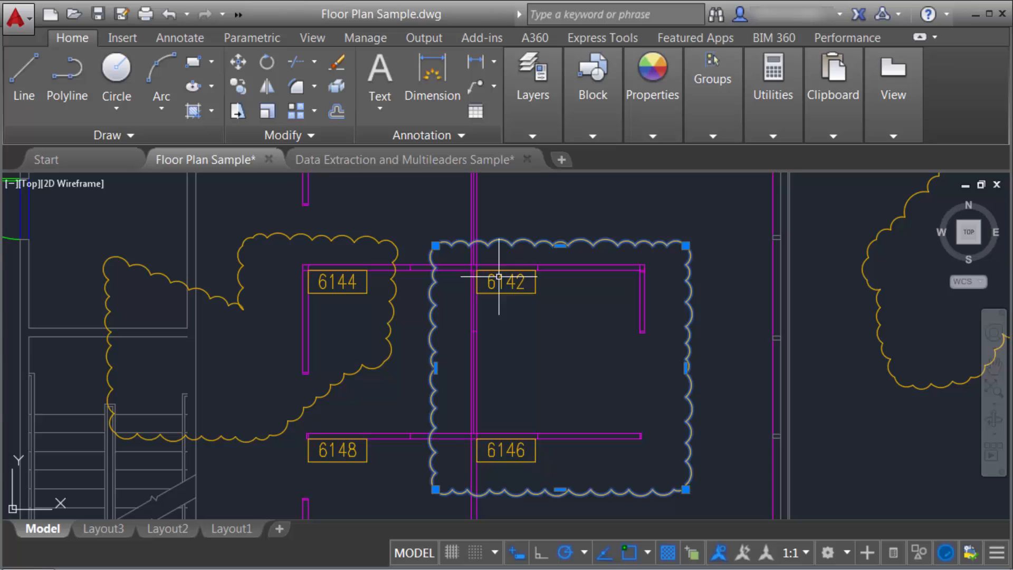
pyautogui.click(396, 246)
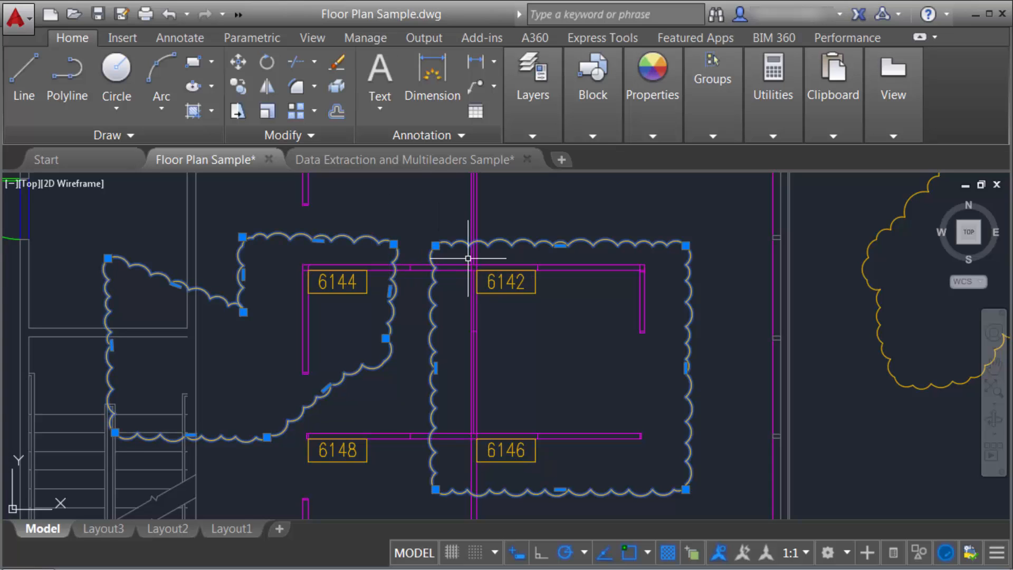
pyautogui.press('Escape')
# Stretch the upper-right vertex of the rectangular revision cloud inward and down, into cubicle 6142
pyautogui.click(654, 244)
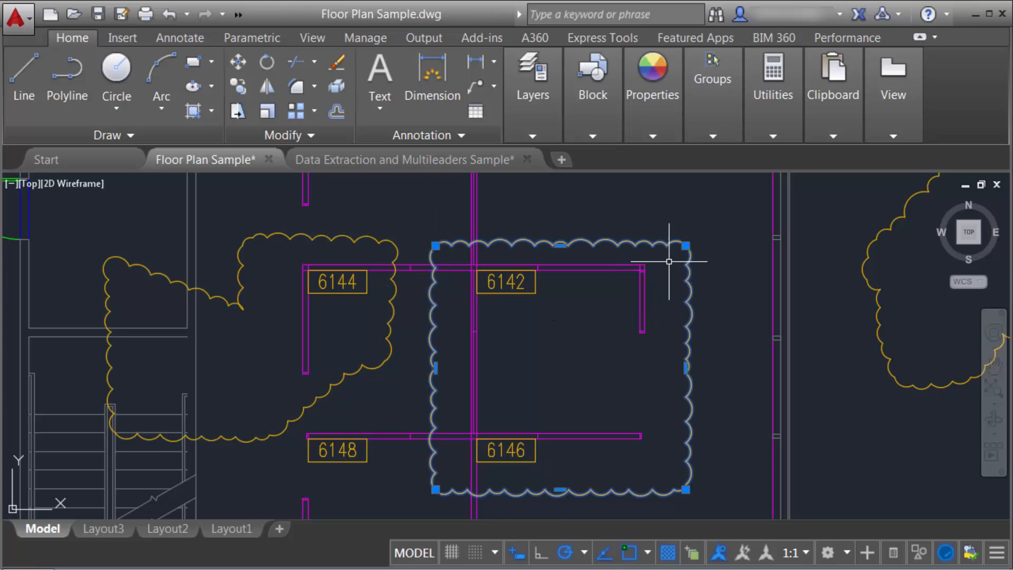
pyautogui.moveTo(685, 246)
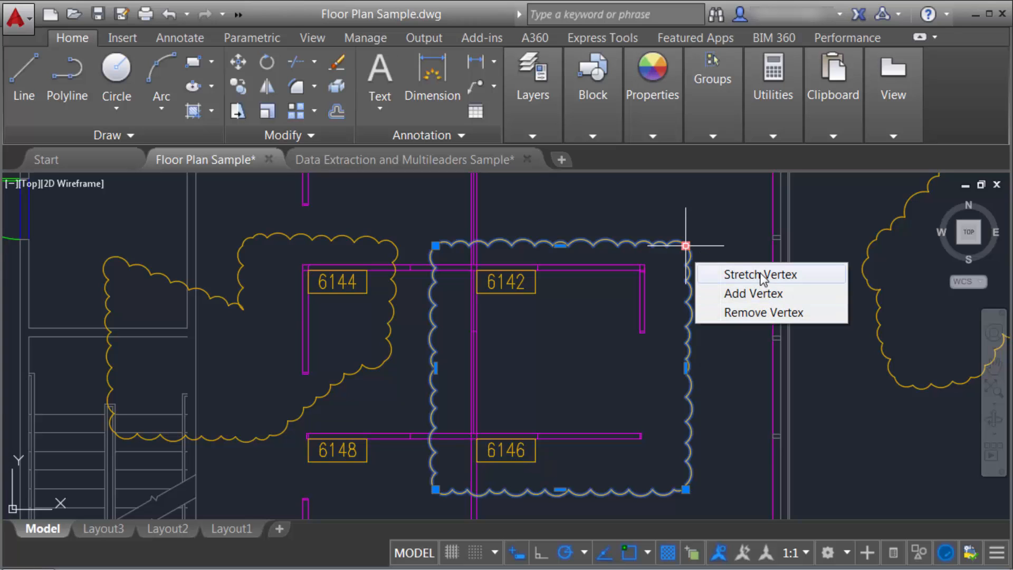
pyautogui.click(728, 274)
pyautogui.click(607, 319)
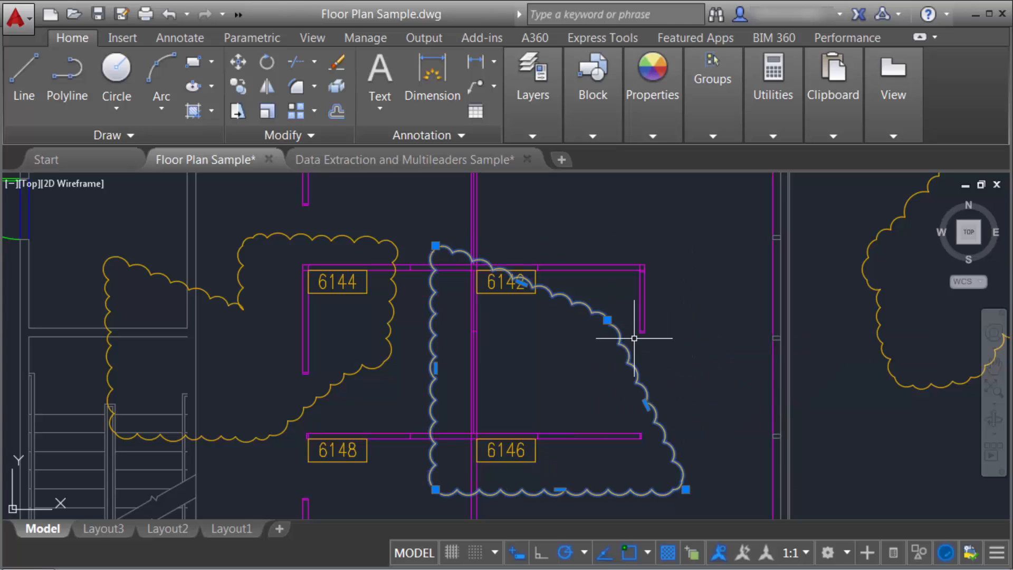
# Add two vertices to the reshaped cloud, one above cubicle 6142's top wall and one outside its right wall
pyautogui.moveTo(607, 320)
pyautogui.click(656, 371)
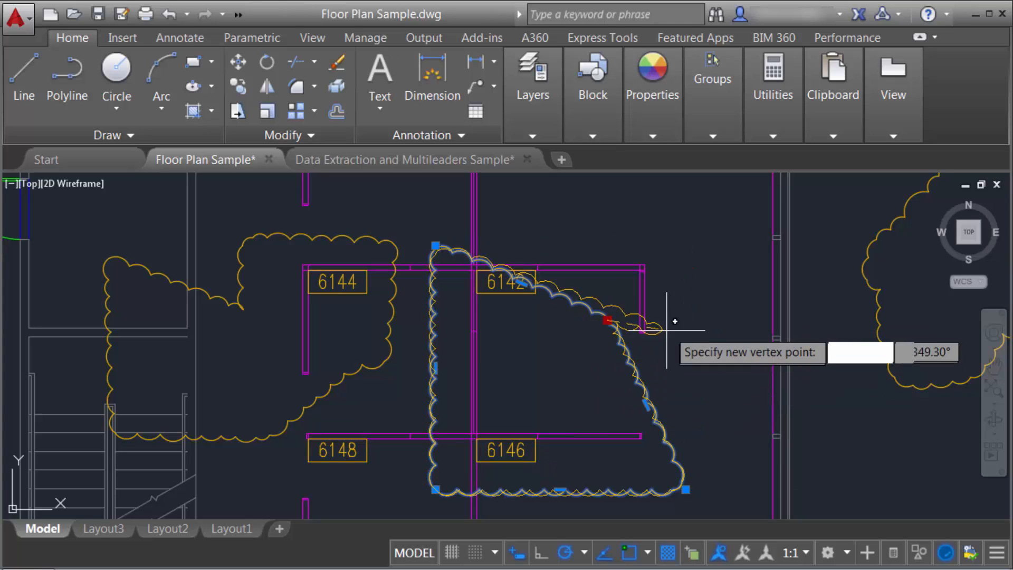
pyautogui.click(624, 216)
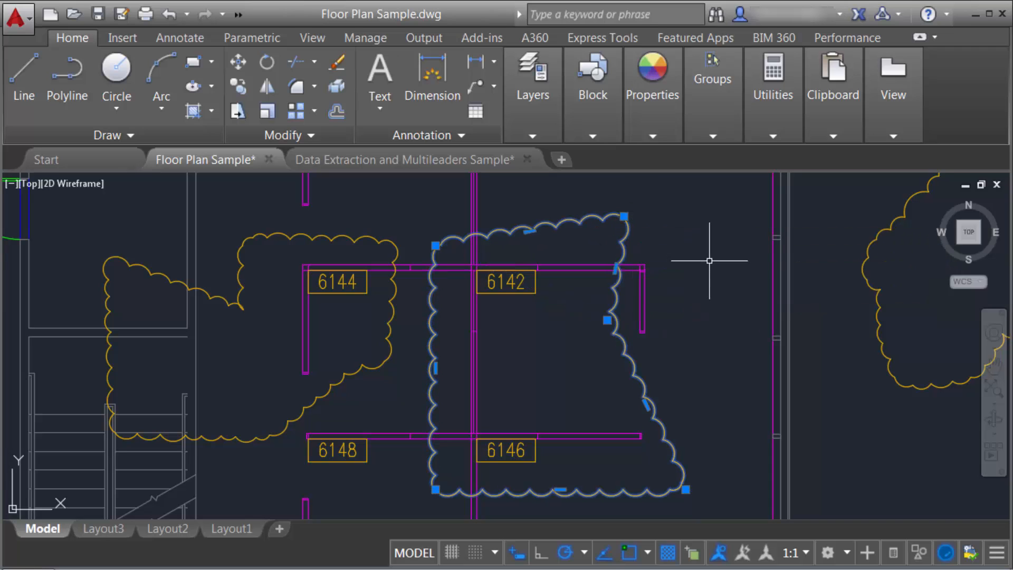
pyautogui.moveTo(615, 269)
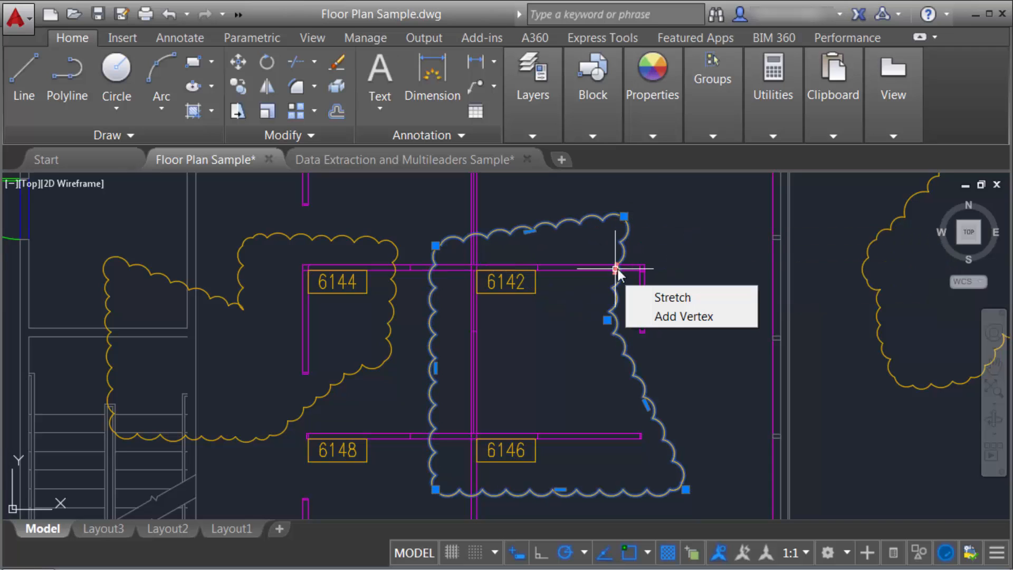
pyautogui.click(675, 316)
pyautogui.click(712, 296)
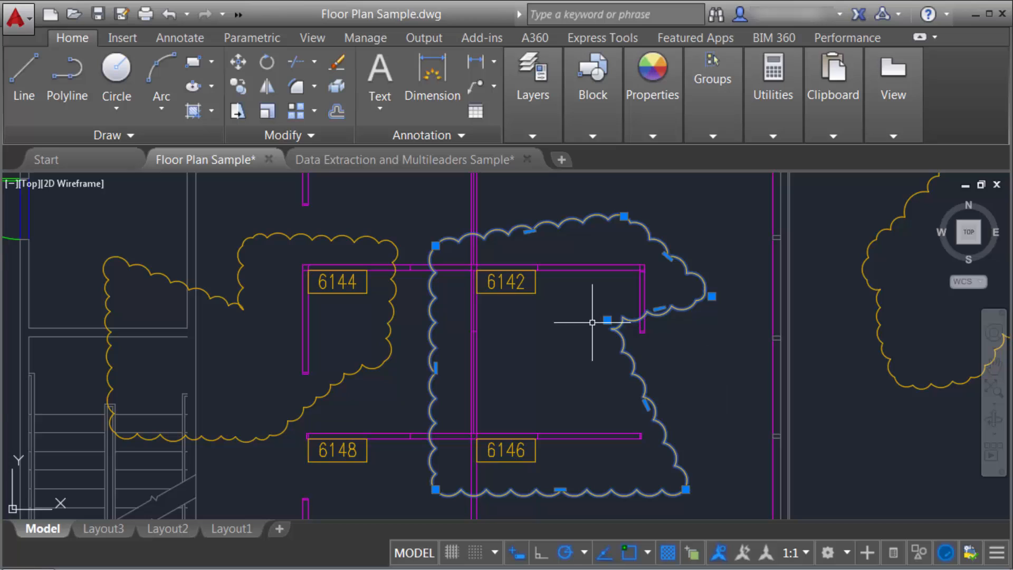
# Remove the rectangular revision cloud's inward vertex inside cubicle 6142, and clear the selection
pyautogui.moveTo(608, 320)
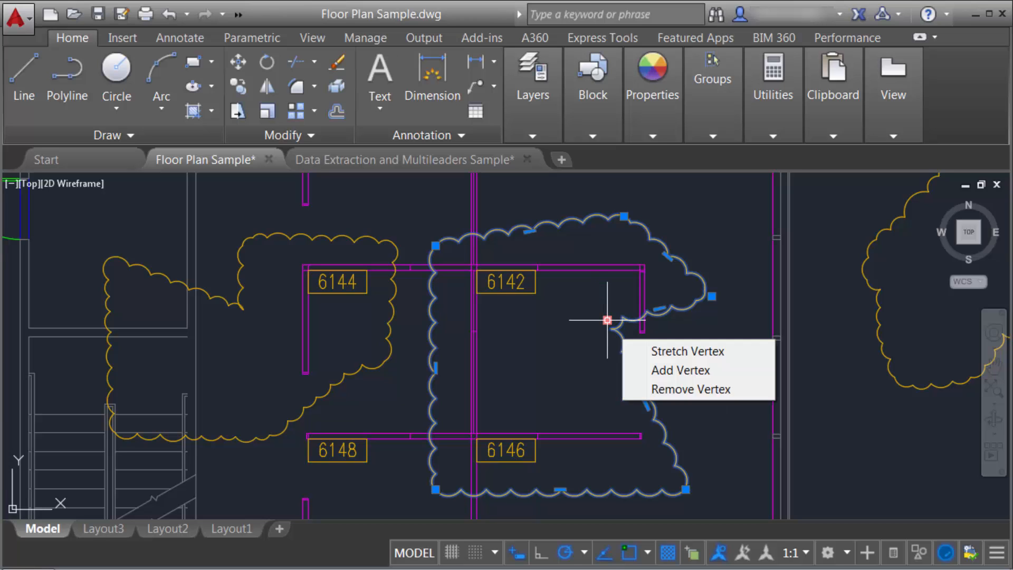
pyautogui.click(672, 388)
pyautogui.press('Escape')
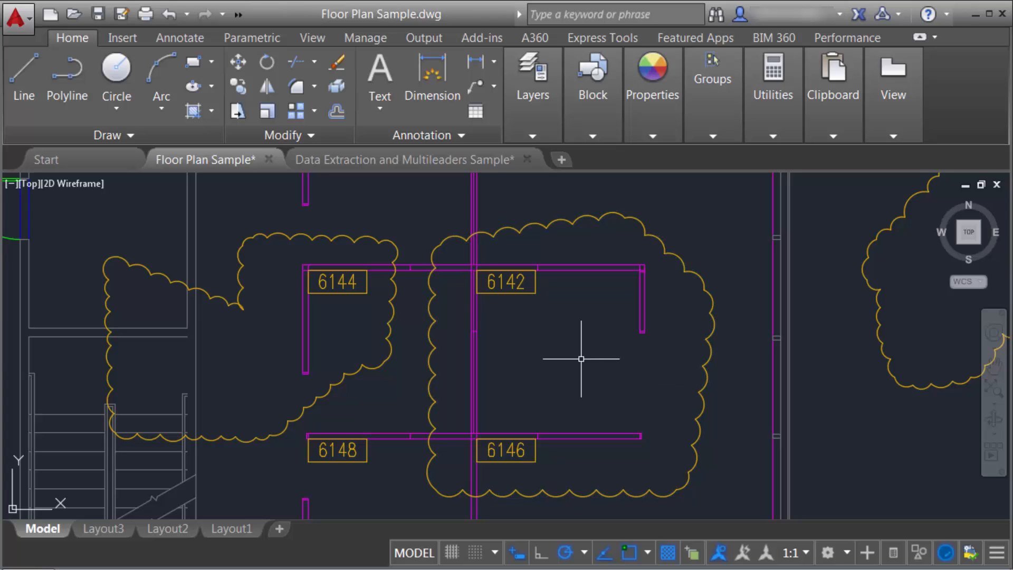
# Remove the polygonal cloud's vertex directly above its inner notch, and stretch the notch vertex up beyond the cloud's upper edge
pyautogui.click(372, 239)
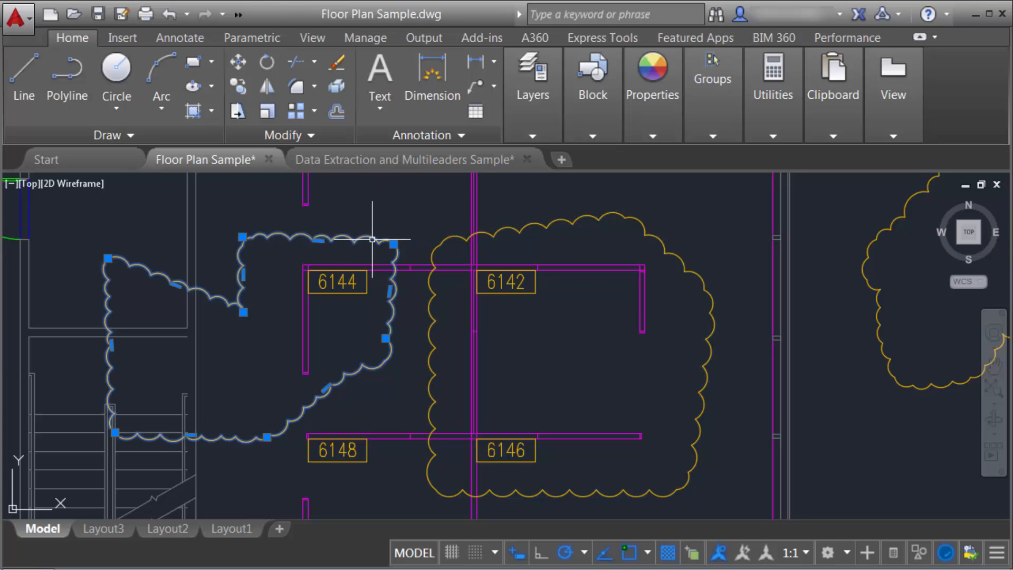
pyautogui.moveTo(242, 237)
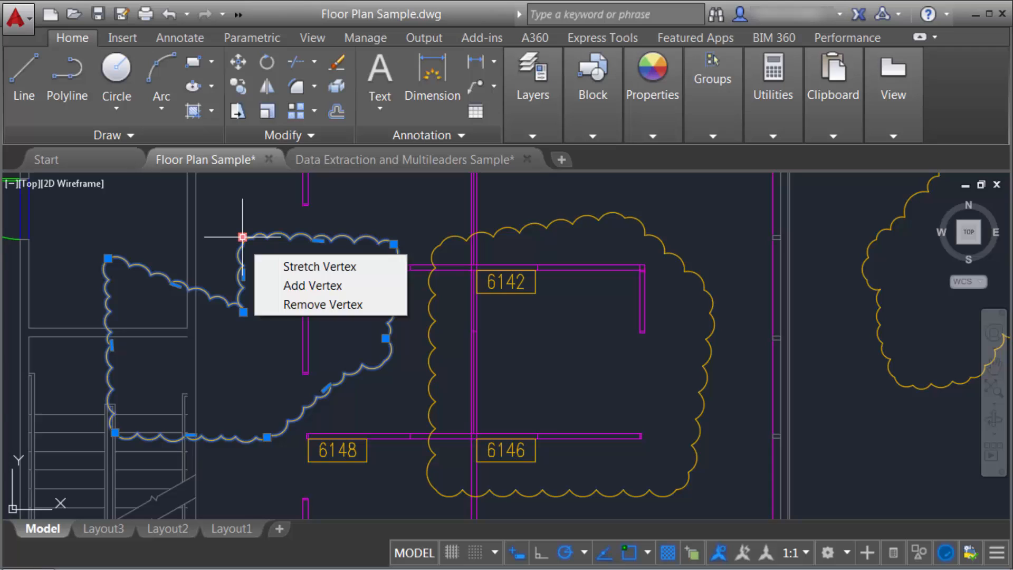
pyautogui.click(296, 309)
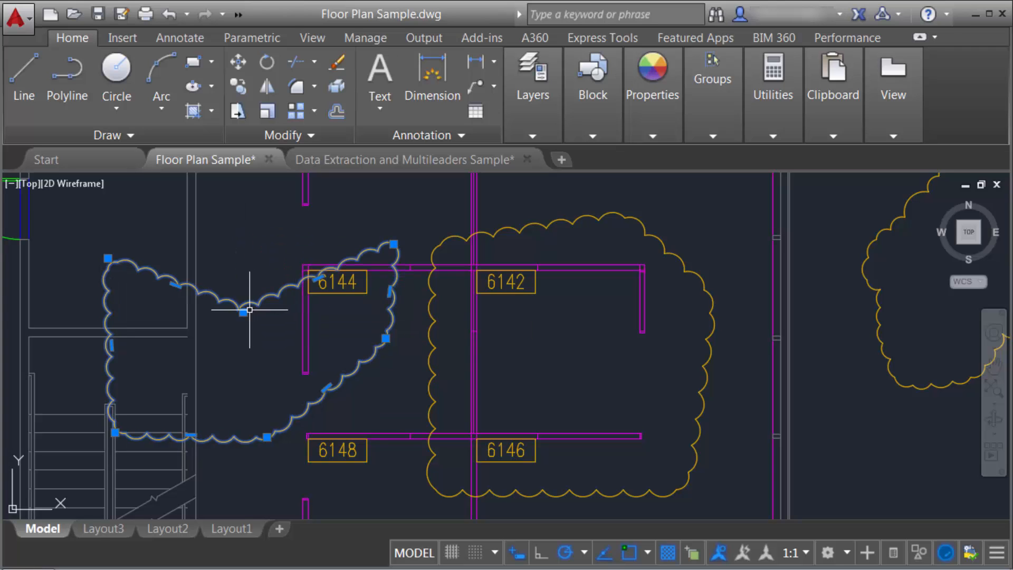
pyautogui.moveTo(243, 313)
pyautogui.click(283, 345)
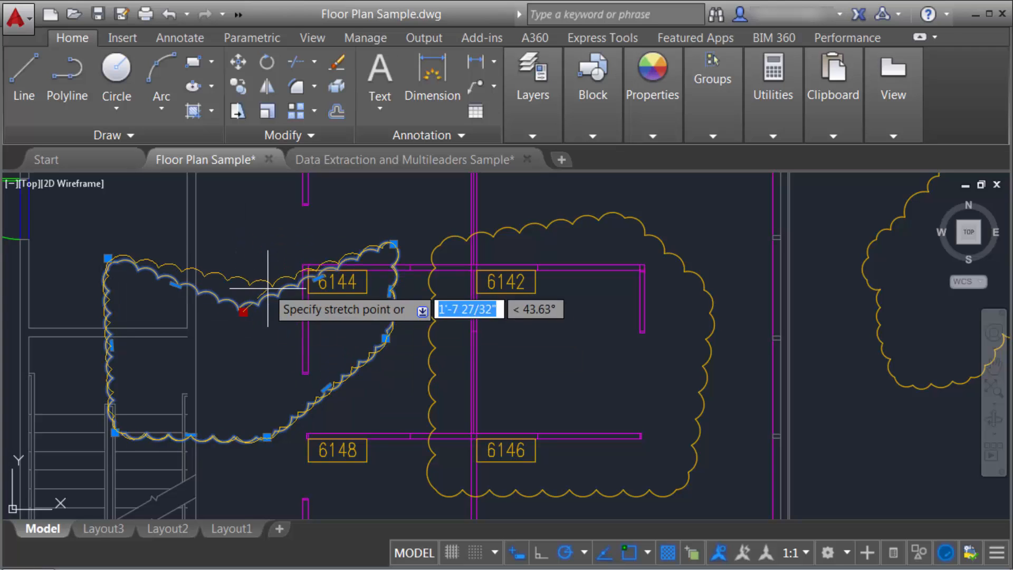
pyautogui.click(240, 217)
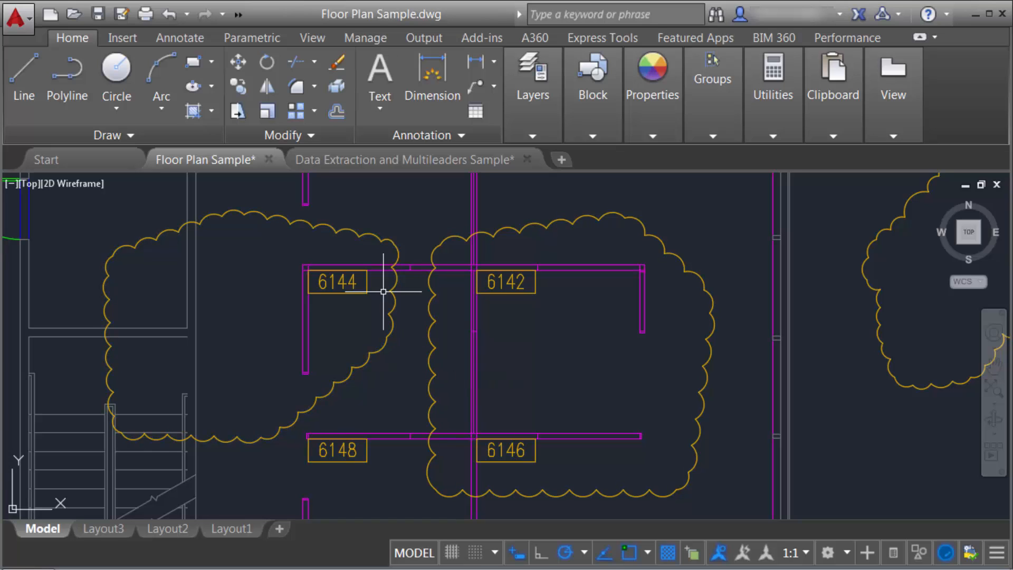
pyautogui.click(366, 238)
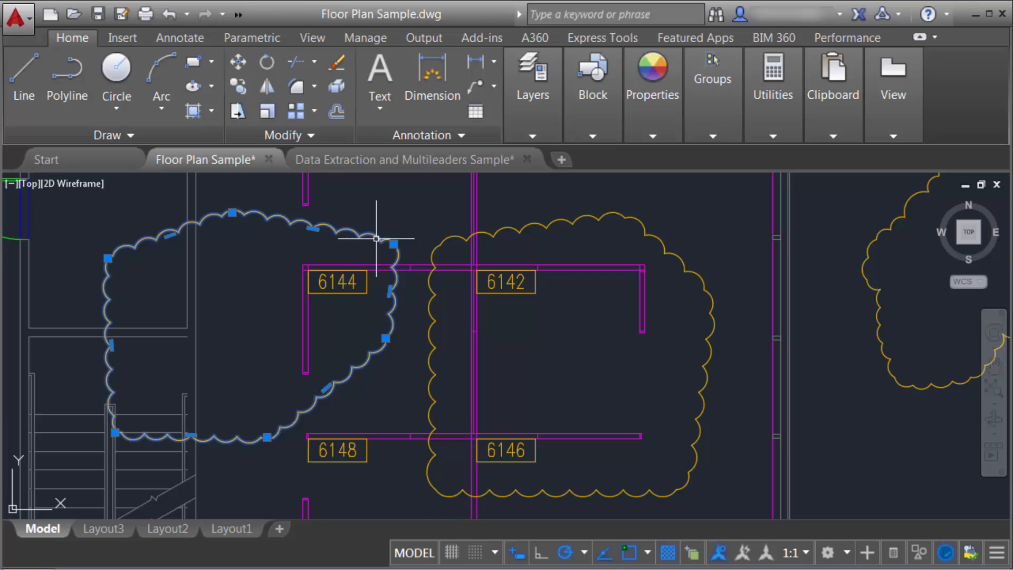
pyautogui.moveTo(394, 244)
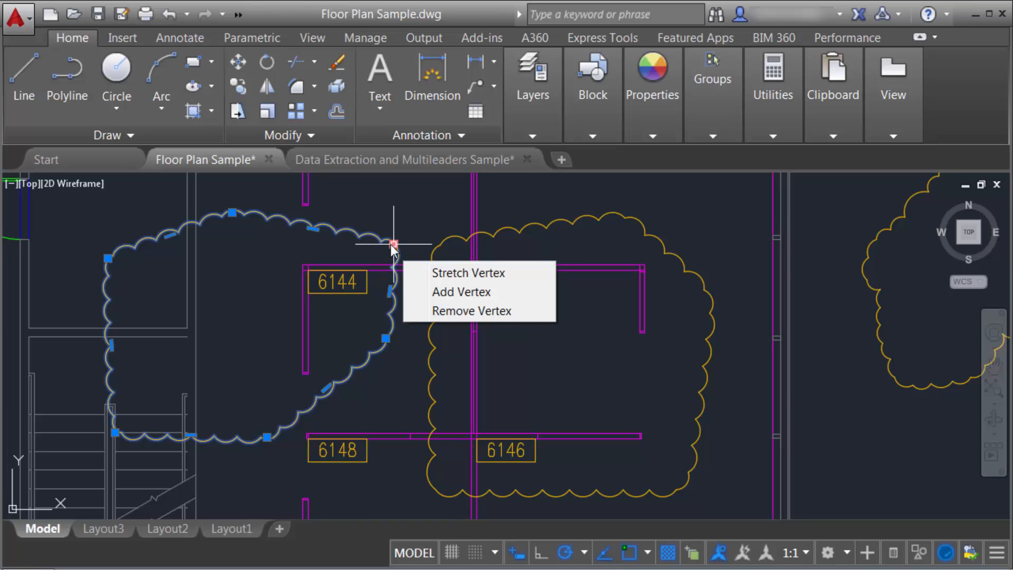
pyautogui.press('Escape')
# Stretch a vertex on the freehand cloud's upper-left edge outward, and pull the neighbouring vertex down and to the right
pyautogui.moveTo(700, 267)
pyautogui.mouseDown(button='middle')
pyautogui.moveTo(264, 316)
pyautogui.moveTo(396, 309)
pyautogui.mouseUp(button='middle')
pyautogui.click(386, 286)
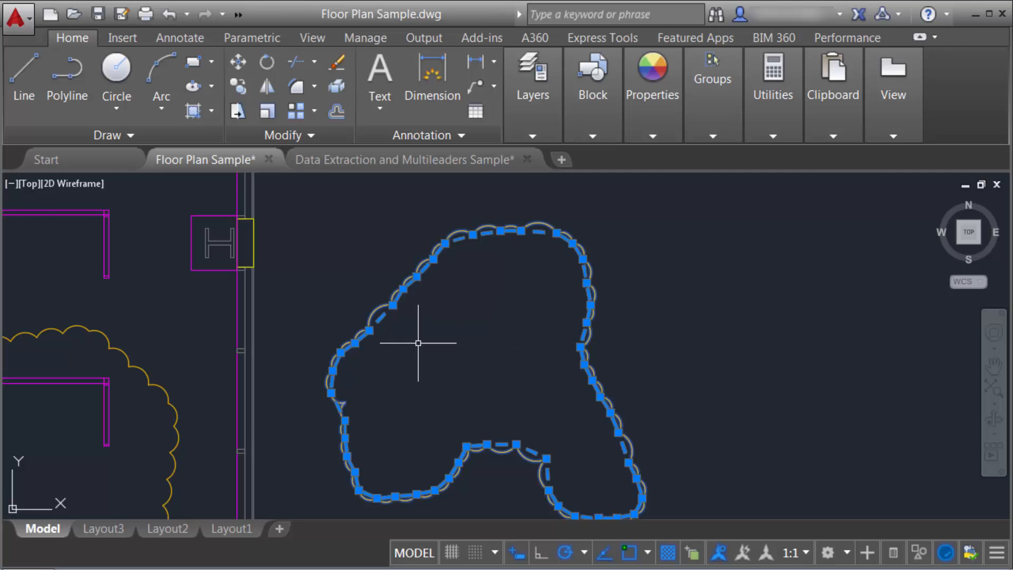
pyautogui.scroll(2, 476, 263)
pyautogui.scroll(1, 475, 263)
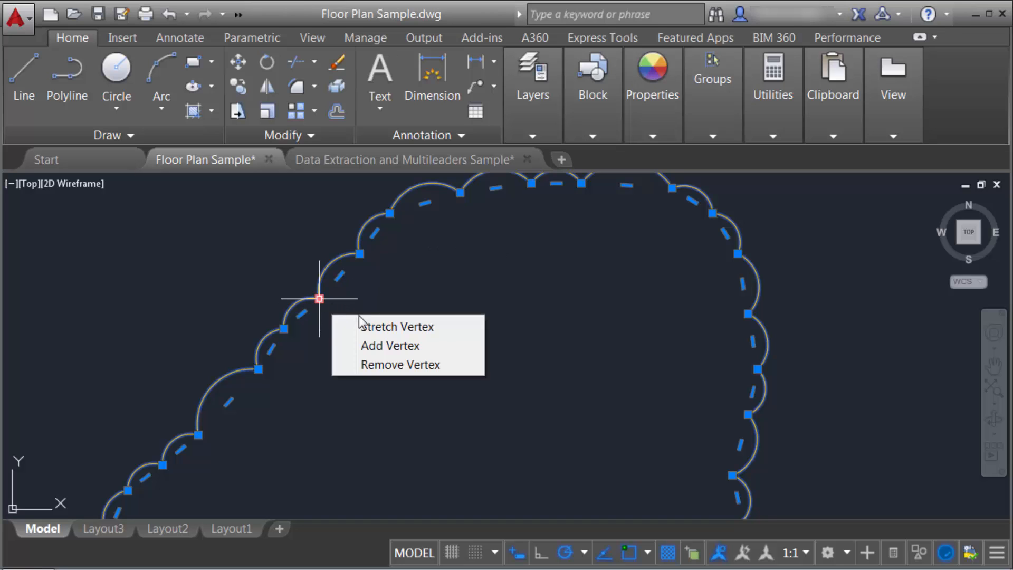
pyautogui.click(319, 299)
pyautogui.click(265, 253)
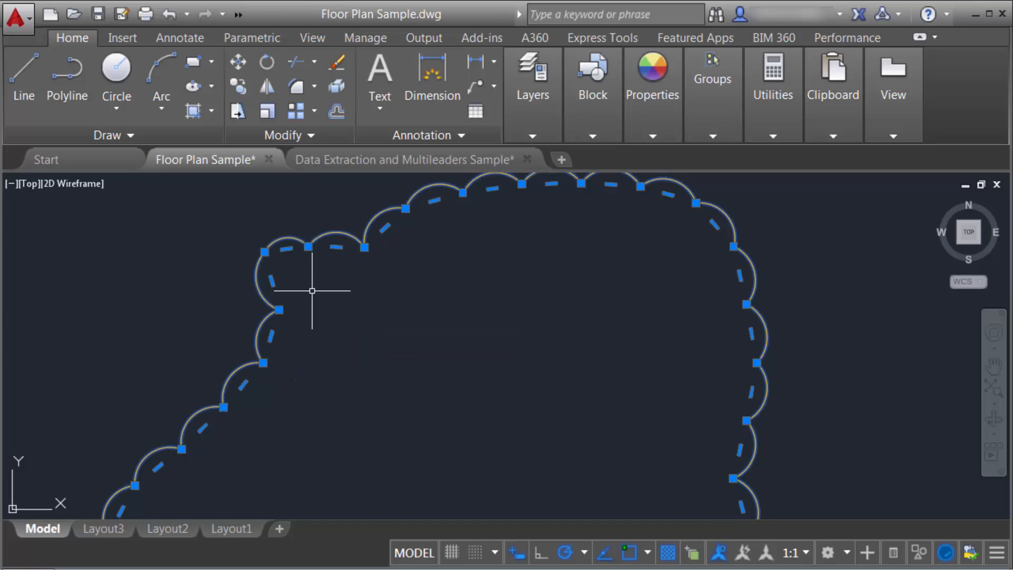
pyautogui.click(311, 247)
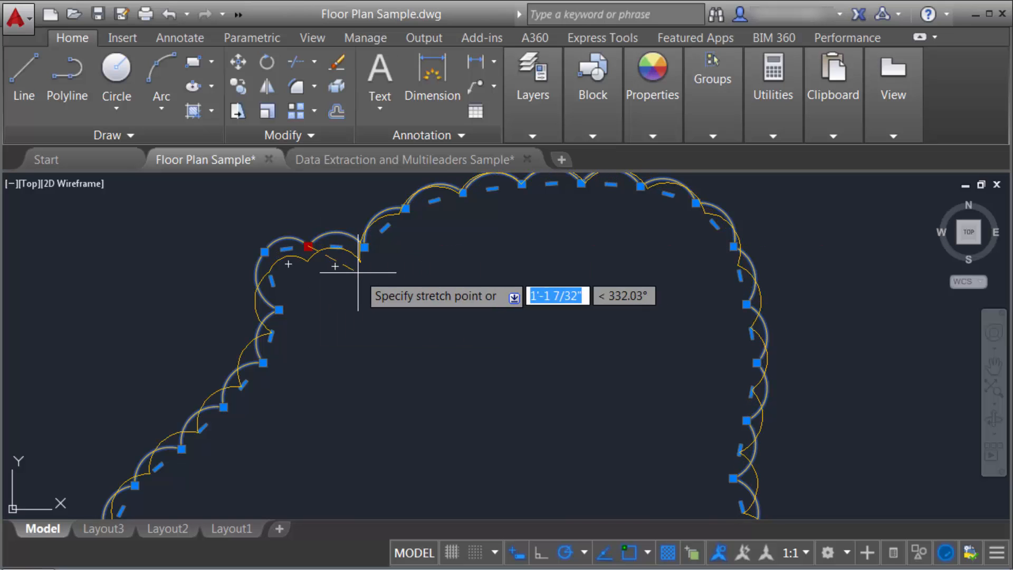
pyautogui.click(343, 269)
# Remove a vertex from the freehand cloud's upper-left edge, just beyond the stretched bulge, and clear the selection
pyautogui.moveTo(399, 214)
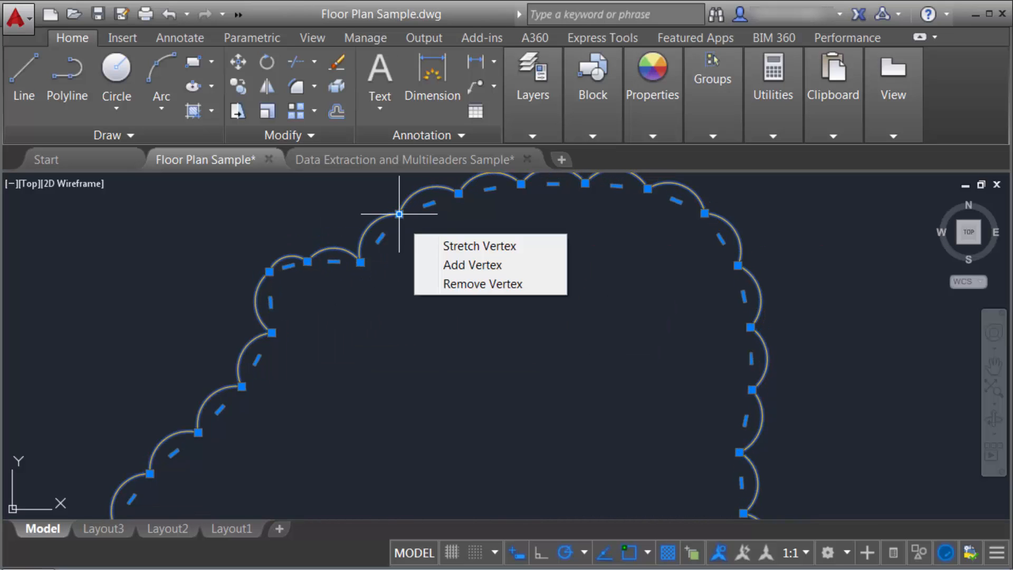
pyautogui.click(475, 284)
pyautogui.scroll(-3, 509, 324)
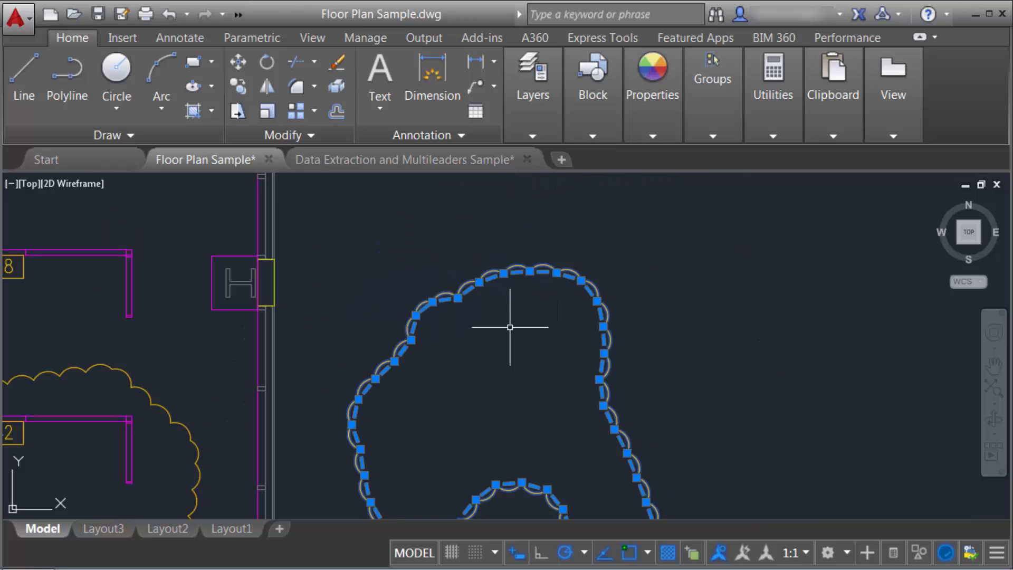
pyautogui.moveTo(511, 323); pyautogui.dragTo(561, 248, button='middle')
pyautogui.press('Escape')
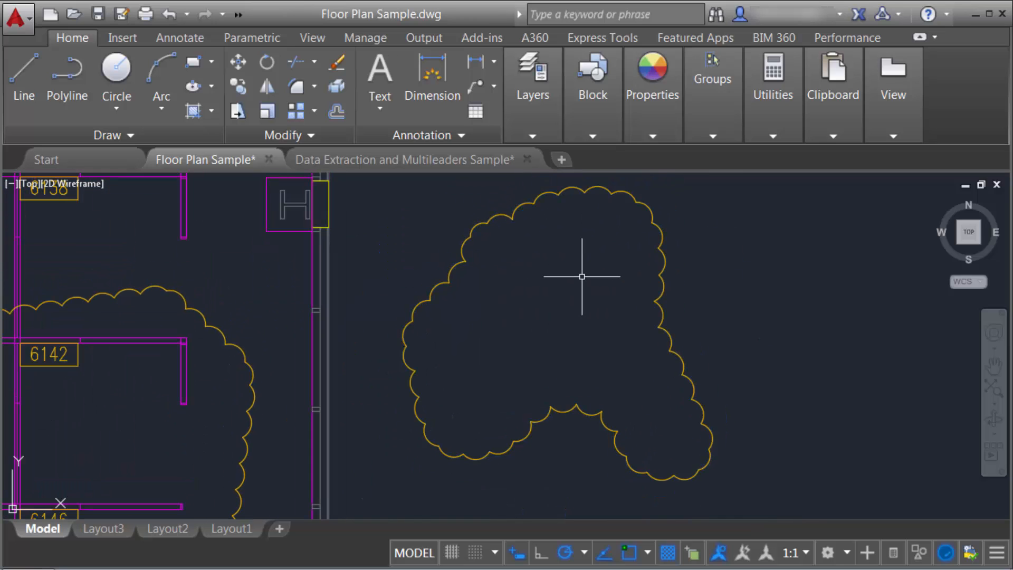
# Draw a rectangle in the empty area to the right of the freehand revision cloud
pyautogui.scroll(-3, 520, 287)
pyautogui.moveTo(520, 287)
pyautogui.mouseDown(button='middle')
pyautogui.moveTo(676, 301)
pyautogui.moveTo(722, 330)
pyautogui.moveTo(708, 296)
pyautogui.moveTo(350, 294)
pyautogui.mouseUp(button='middle')
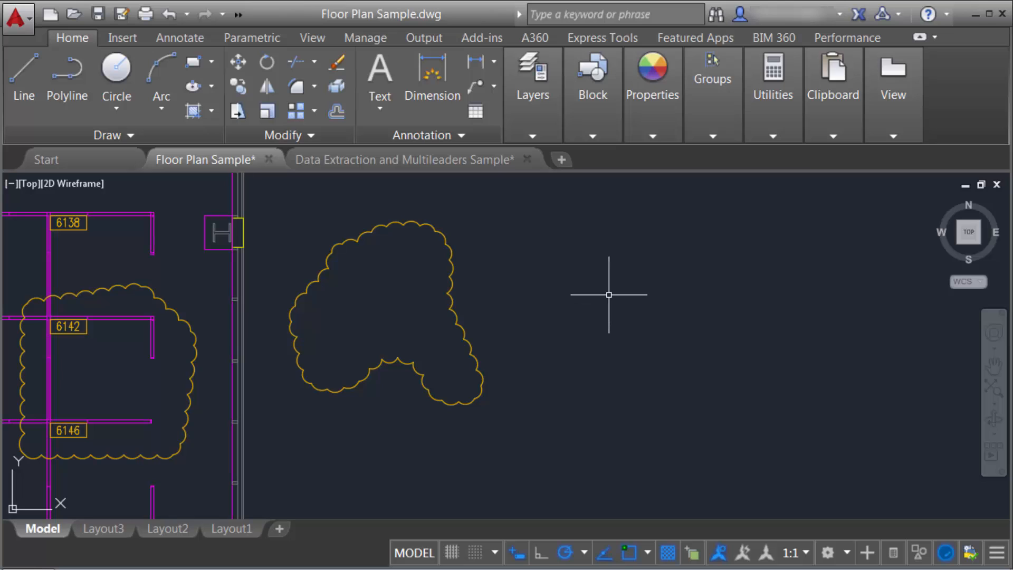
pyautogui.write('rec')
pyautogui.press('Return')
pyautogui.click(554, 236)
pyautogui.click(733, 343)
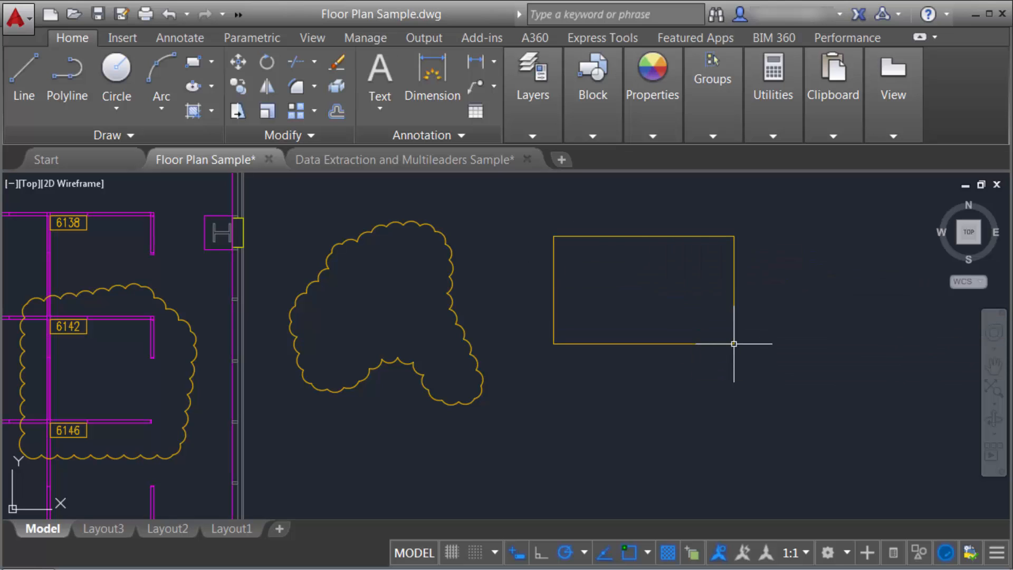
# Convert the rectangle into a revision cloud with the Object option, reversing the arc direction so the arcs bulge inward
pyautogui.click(130, 135)
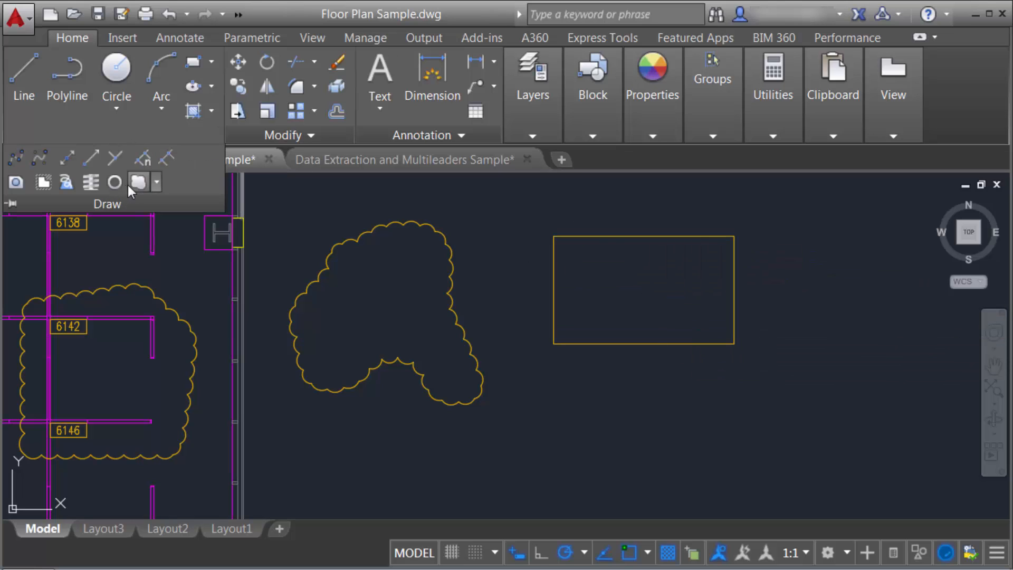
pyautogui.click(156, 182)
pyautogui.click(169, 246)
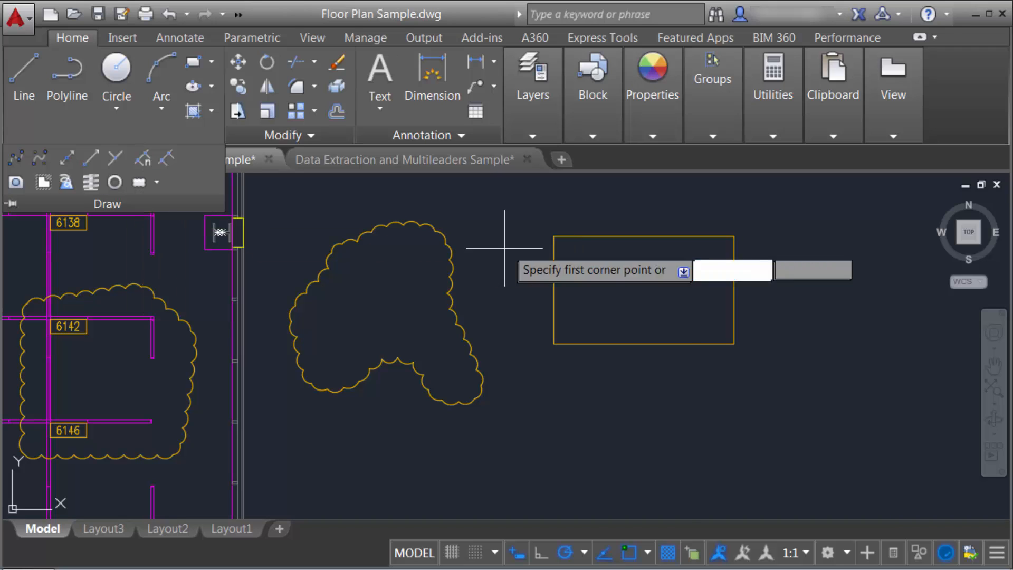
pyautogui.rightClick(538, 208)
pyautogui.click(587, 322)
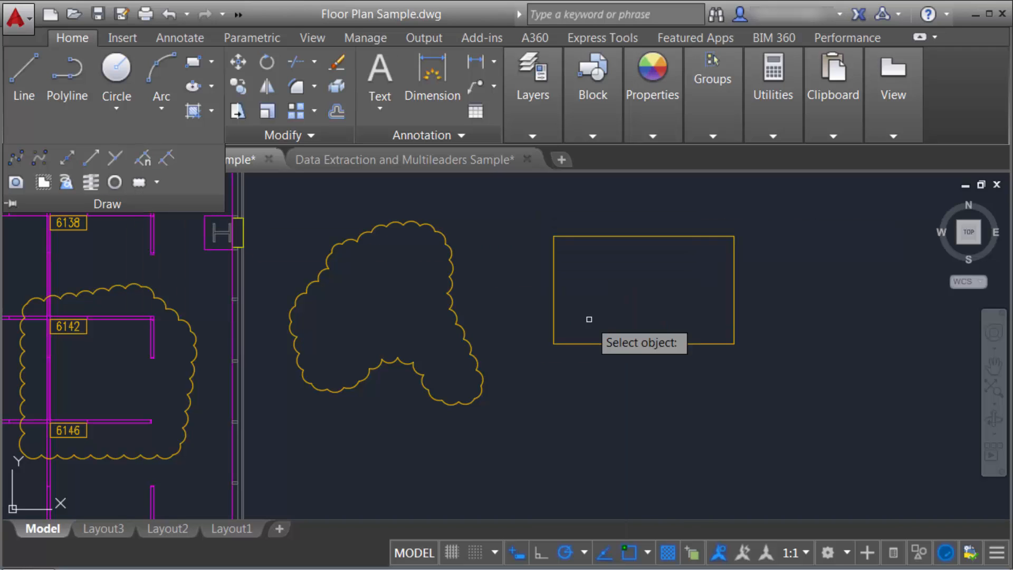
pyautogui.click(605, 243)
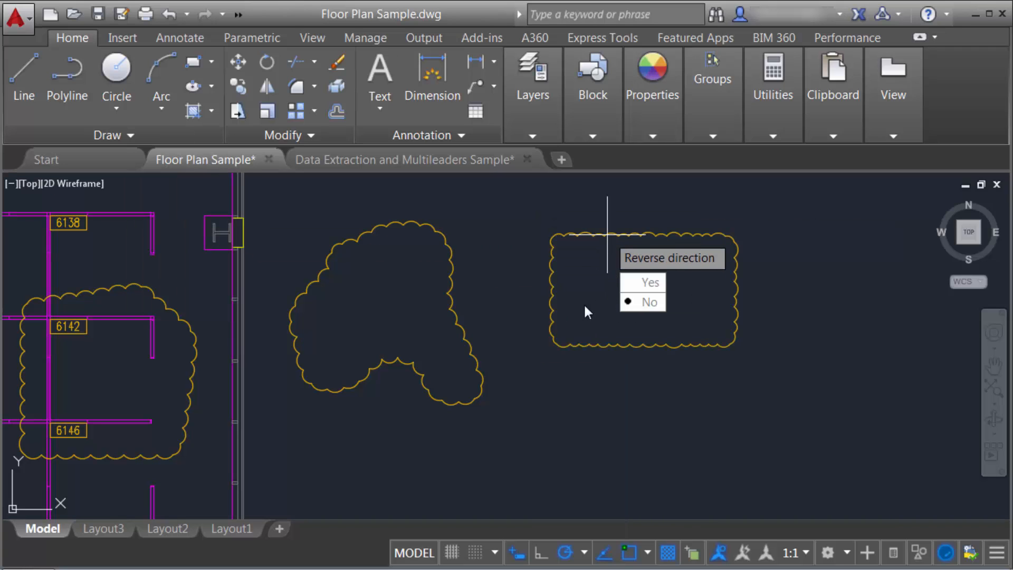
pyautogui.click(647, 284)
pyautogui.scroll(4, 616, 294)
pyautogui.scroll(-2, 618, 294)
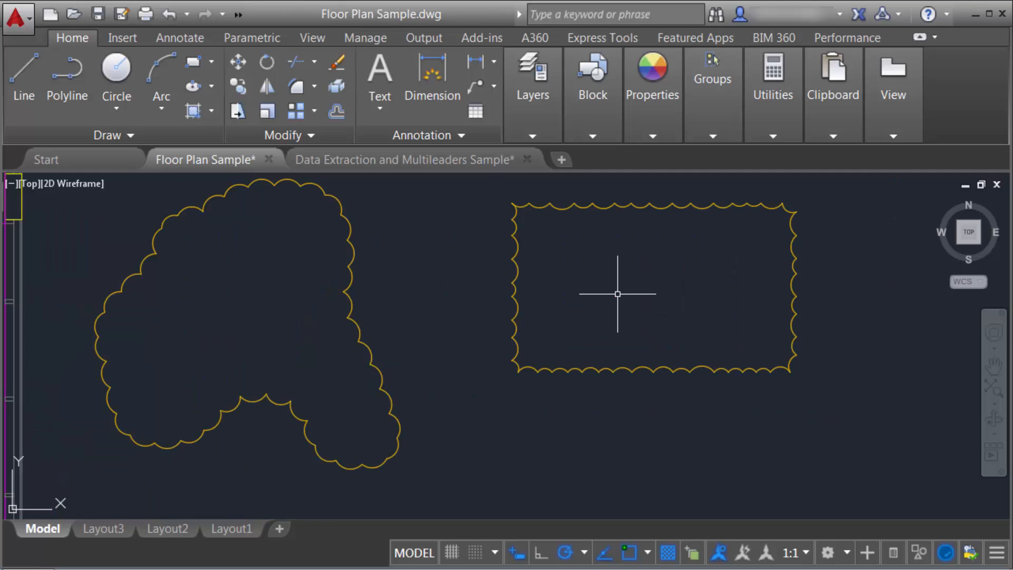
pyautogui.moveTo(617, 294); pyautogui.dragTo(566, 356, button='middle')
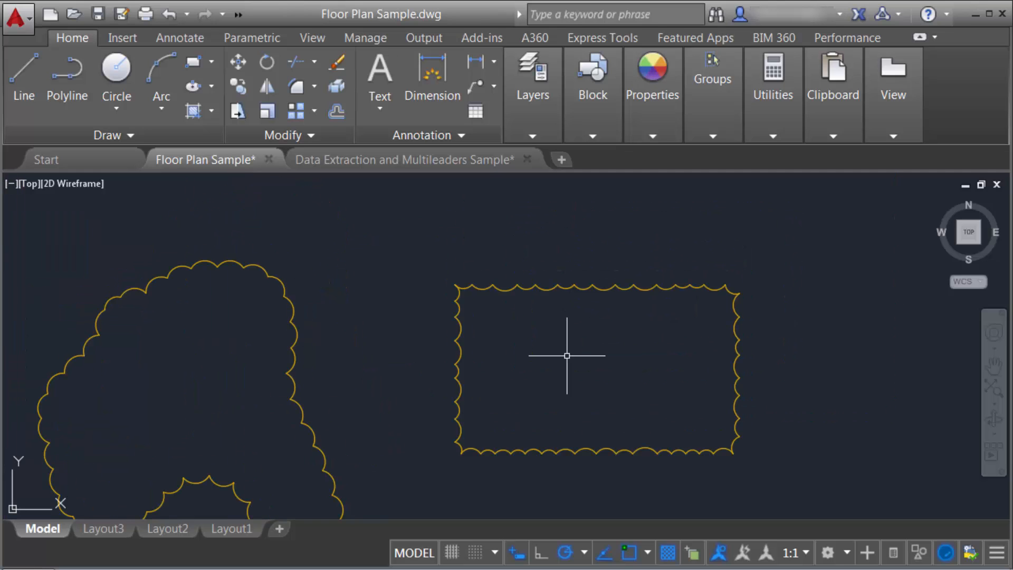